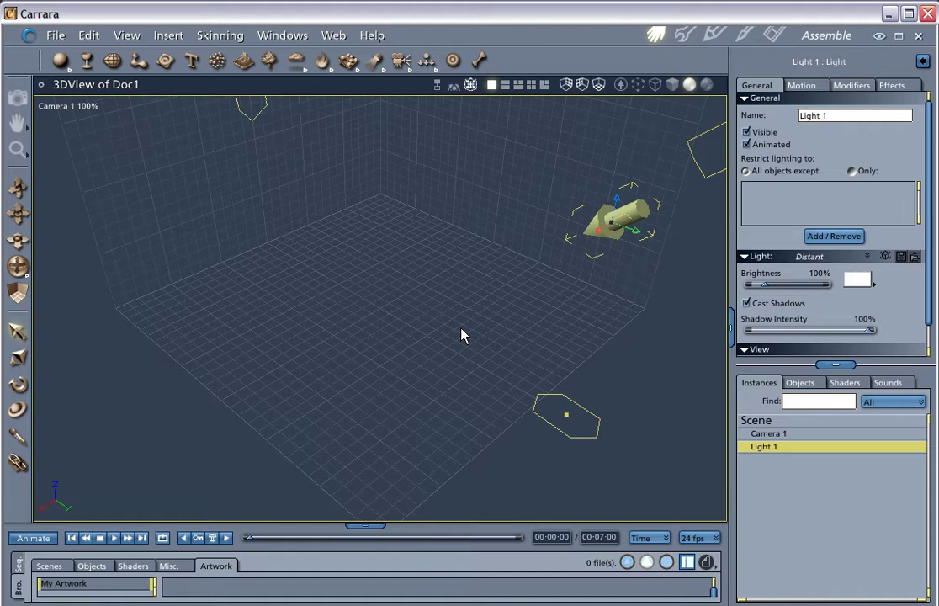
Step: Raise the splitter above the timeline so the bottom Browser panel grows about 100 pixels taller
{"action": "mouse_move", "coordinate": [365, 525]}
{"action": "left_mouse_down"}
{"action": "mouse_move", "coordinate": [373, 475]}
{"action": "mouse_move", "coordinate": [378, 527]}
{"action": "left_mouse_up"}
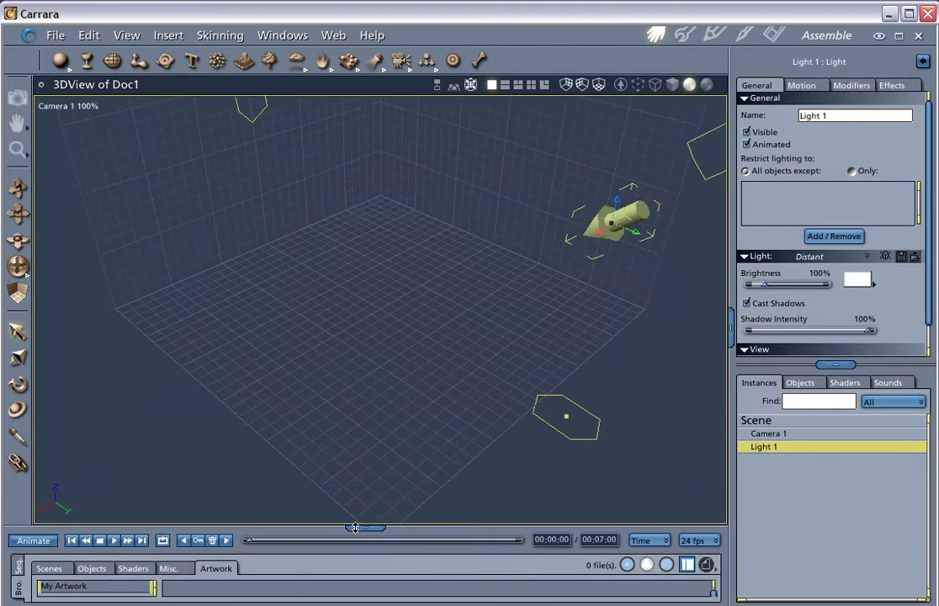
{"action": "left_click_drag", "start_coordinate": [355, 528], "coordinate": [364, 444]}
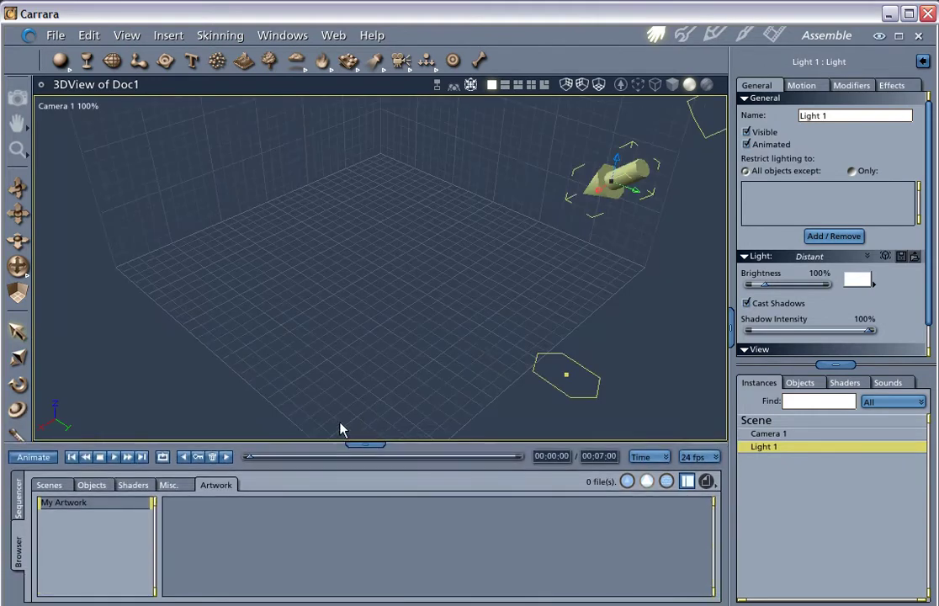
Step: Open the Browser's Scenes tab on the Landscapes 2 thumbnails and enlarge the browser panel
{"action": "left_click", "coordinate": [19, 498]}
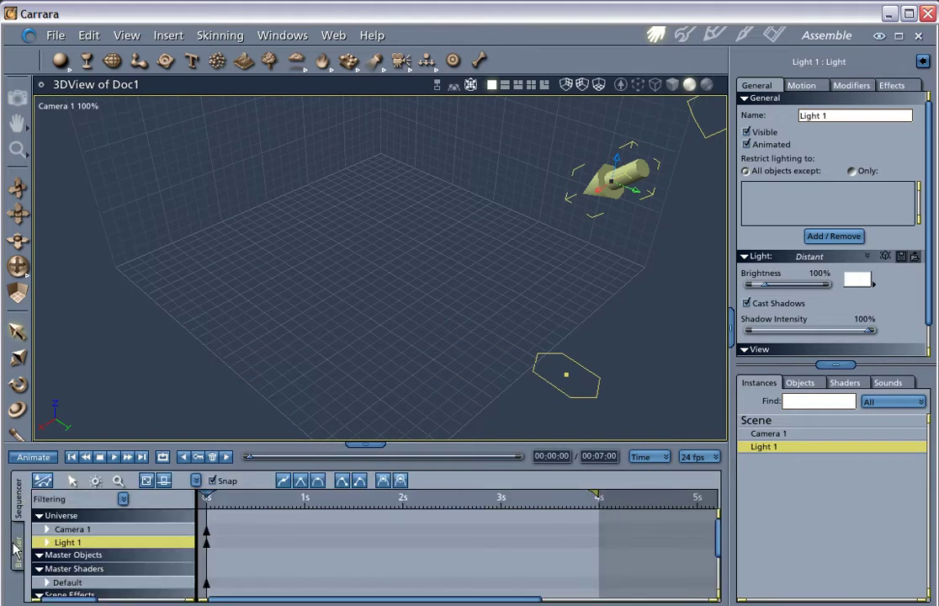
{"action": "left_click", "coordinate": [16, 549]}
{"action": "left_click", "coordinate": [49, 485]}
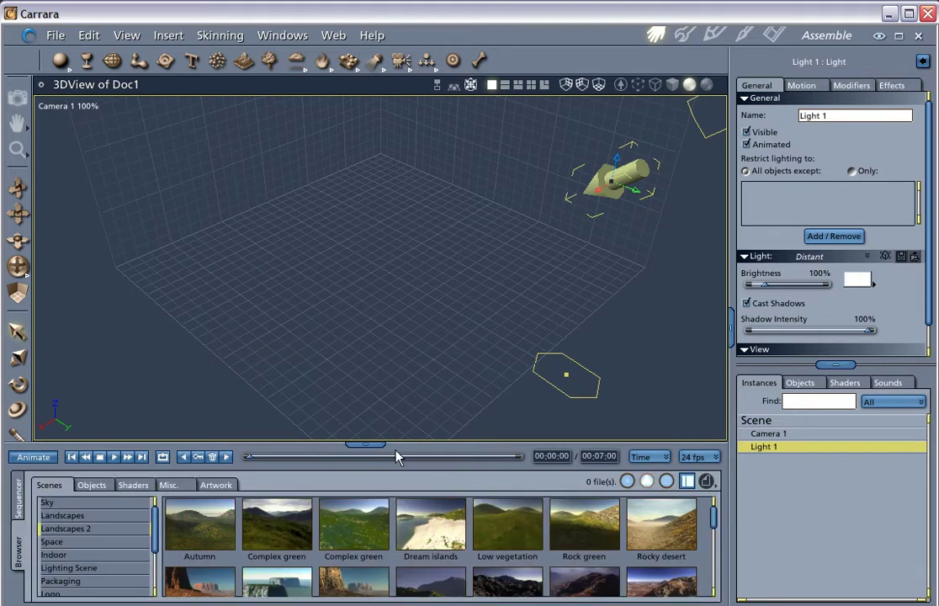
{"action": "left_click_drag", "start_coordinate": [370, 444], "coordinate": [366, 331]}
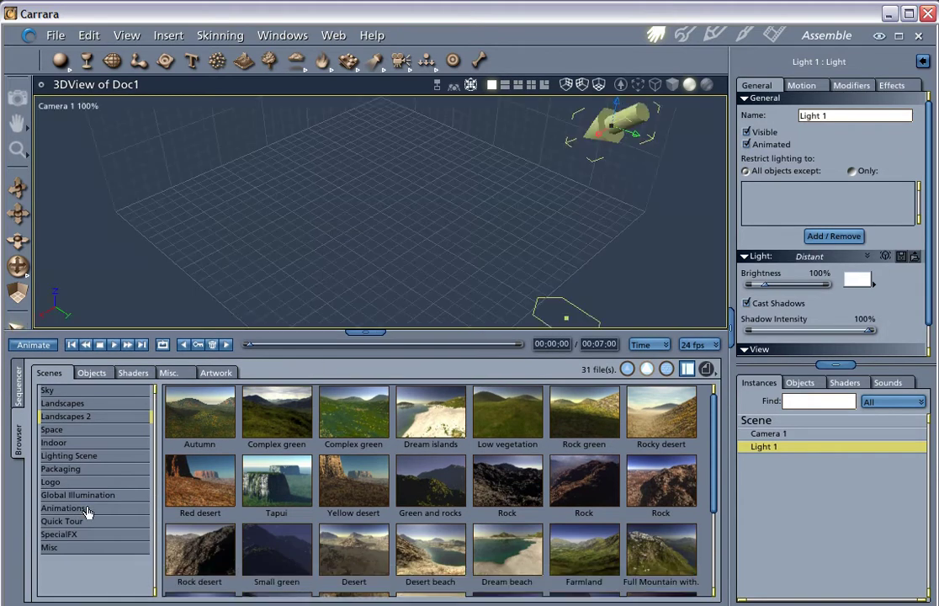
Step: Browse the Space and Indoor collections, then scroll through the 26 Lighting Scene presets
{"action": "left_click", "coordinate": [99, 429]}
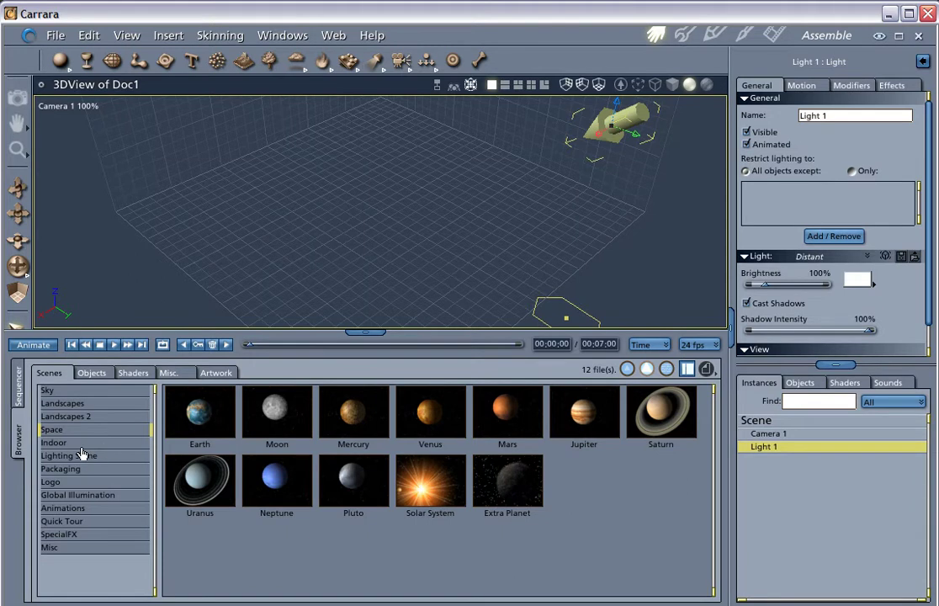
{"action": "left_click", "coordinate": [93, 444]}
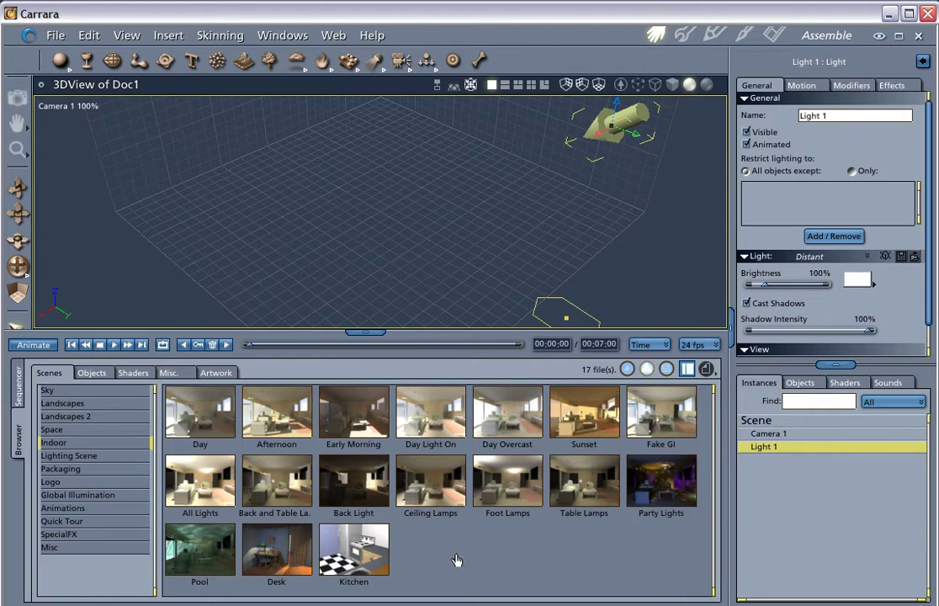
{"action": "left_click", "coordinate": [80, 456]}
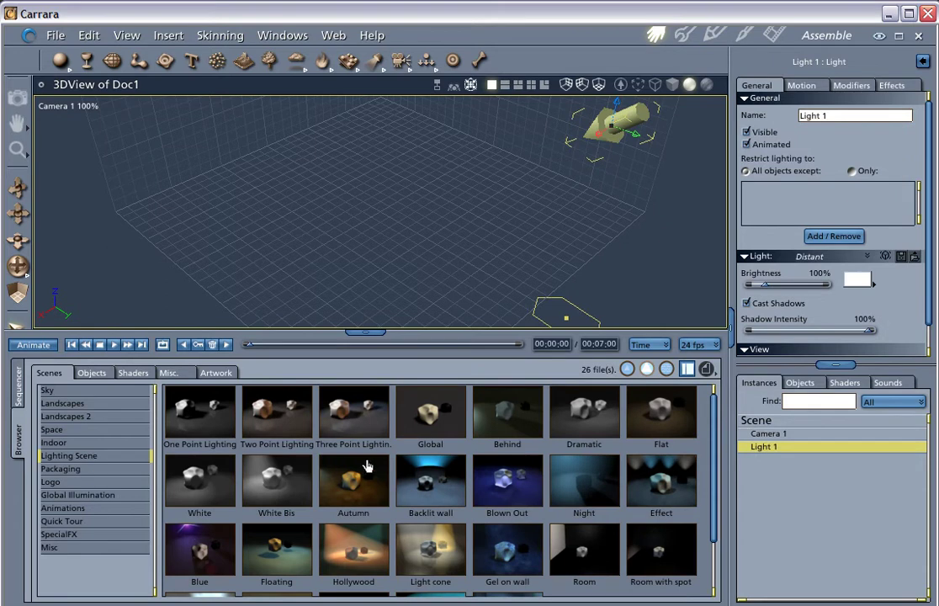
{"action": "scroll", "coordinate": [434, 467], "scroll_direction": "down", "scroll_amount": 1}
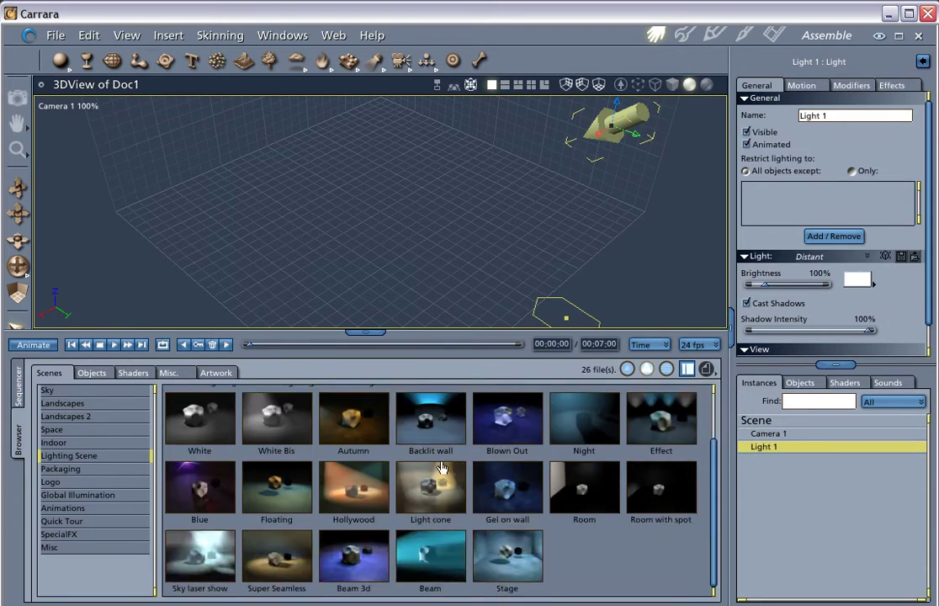
{"action": "scroll", "coordinate": [439, 467], "scroll_direction": "up", "scroll_amount": 1}
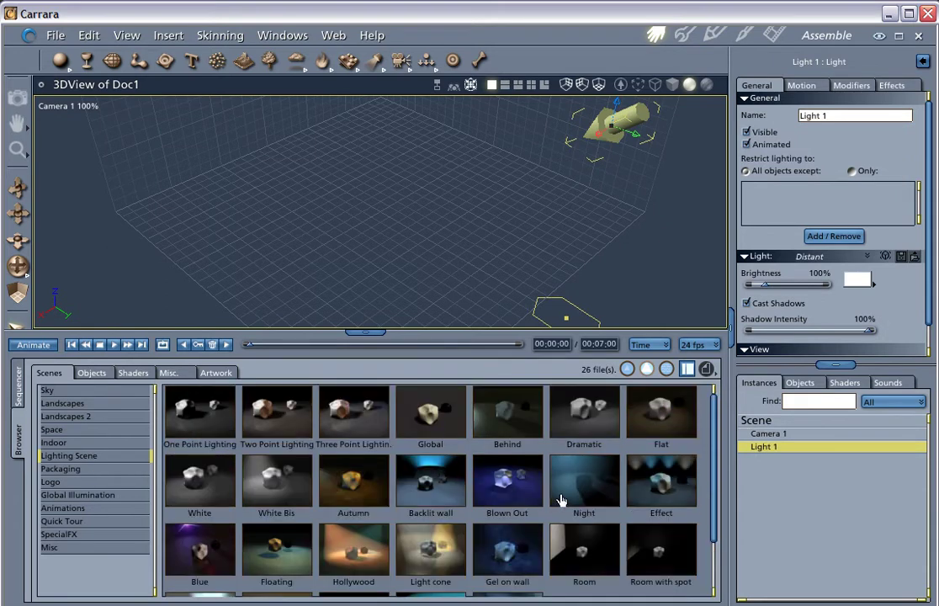
{"action": "scroll", "coordinate": [493, 439], "scroll_direction": "down", "scroll_amount": 1}
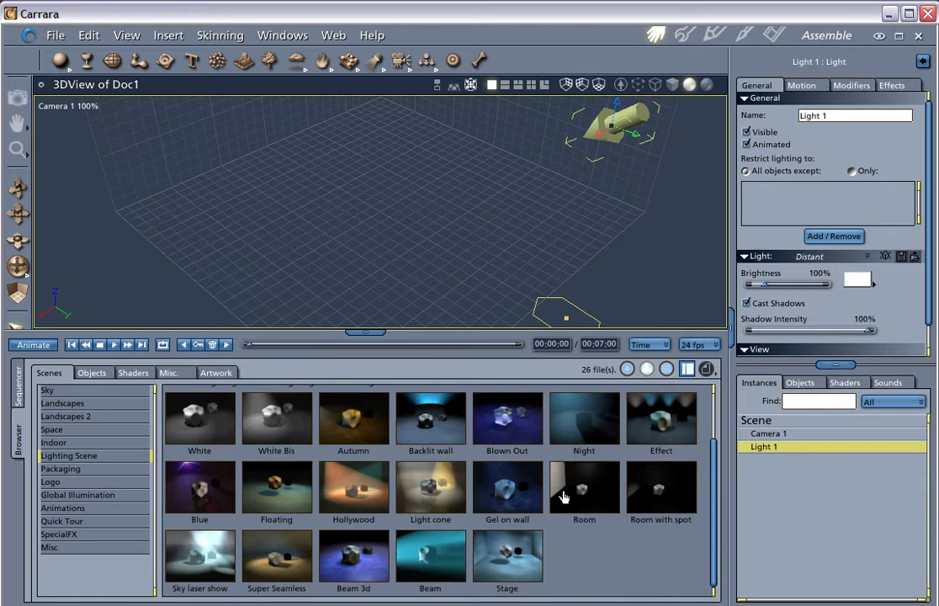
{"action": "scroll", "coordinate": [476, 467], "scroll_direction": "up", "scroll_amount": 1}
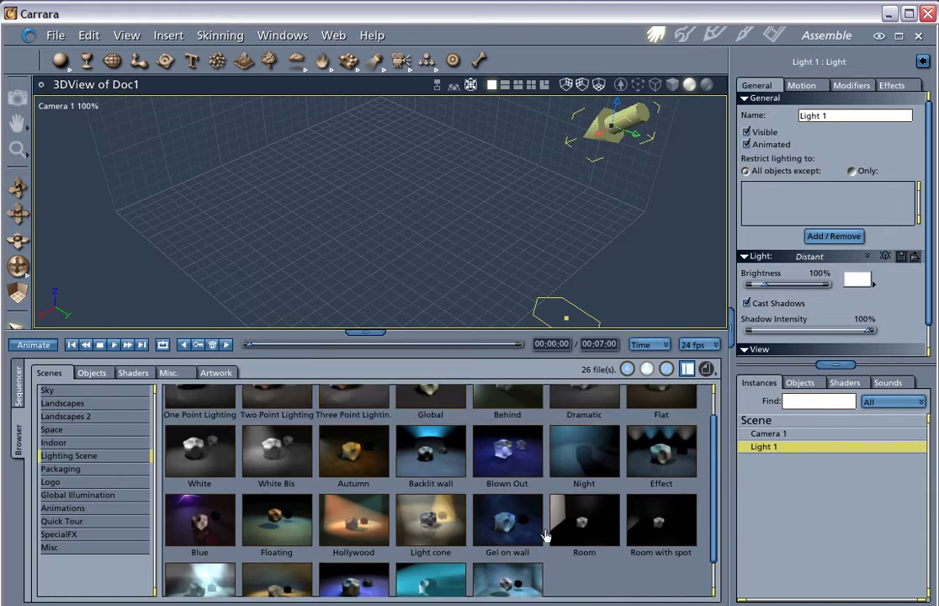
Step: View the Packaging, Logo and Global Illumination scene collections, making the 3D view slightly taller
{"action": "left_click", "coordinate": [66, 468]}
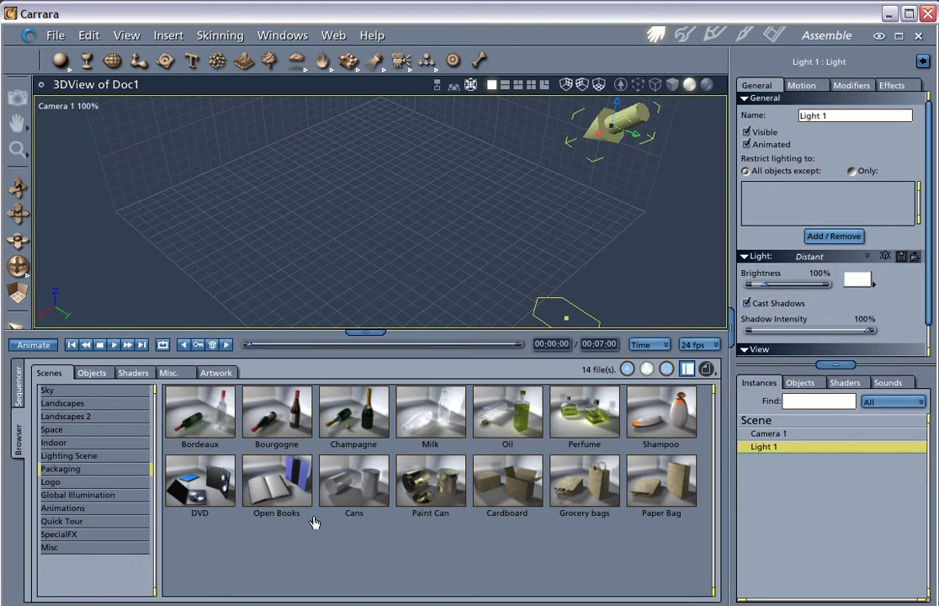
{"action": "left_click_drag", "start_coordinate": [366, 330], "coordinate": [366, 368]}
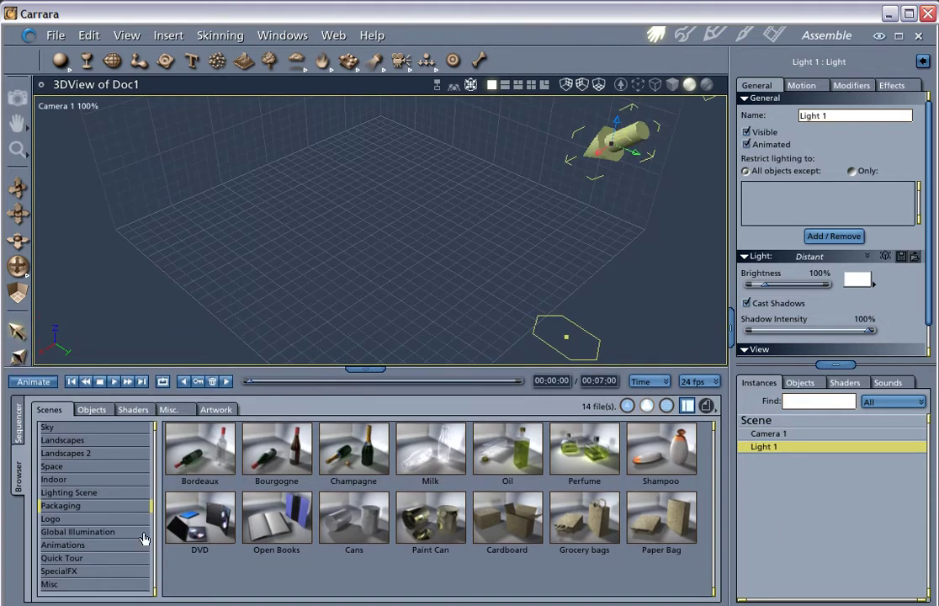
{"action": "left_click", "coordinate": [66, 520]}
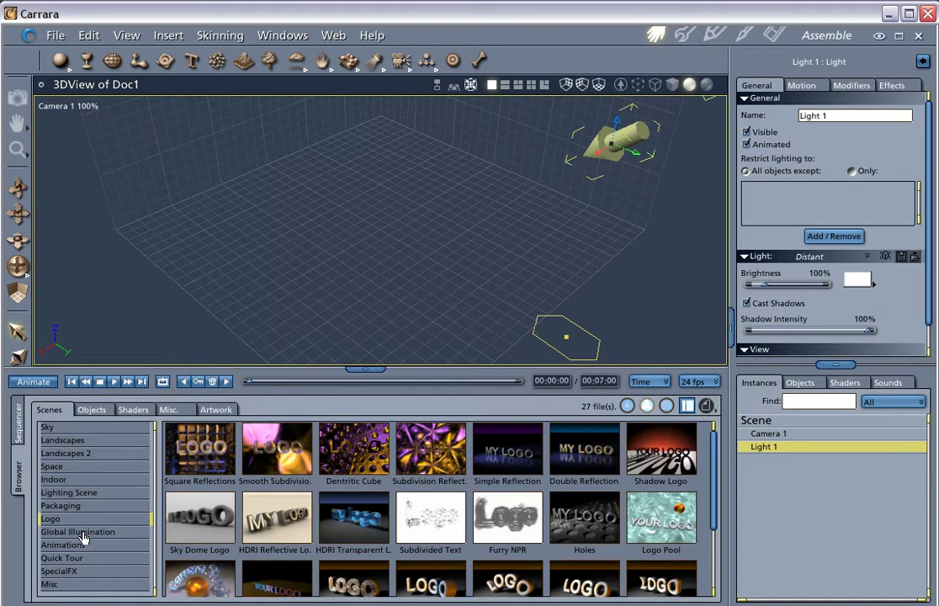
{"action": "left_click", "coordinate": [74, 532]}
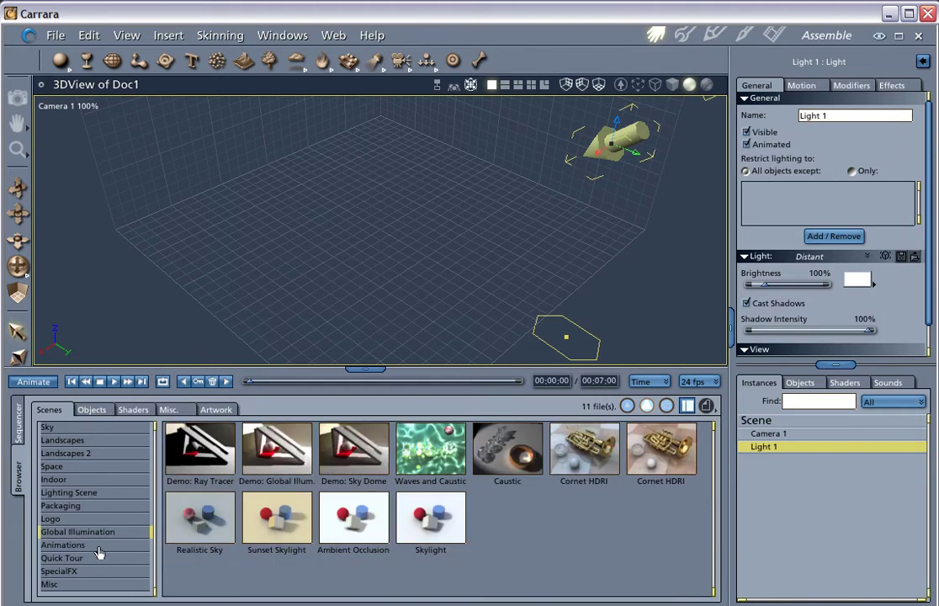
Step: Look through Animations, Quick Tour, SpecialFX and Misc scenes, ending back on Landscapes 2
{"action": "left_click", "coordinate": [99, 547]}
{"action": "left_click", "coordinate": [106, 558]}
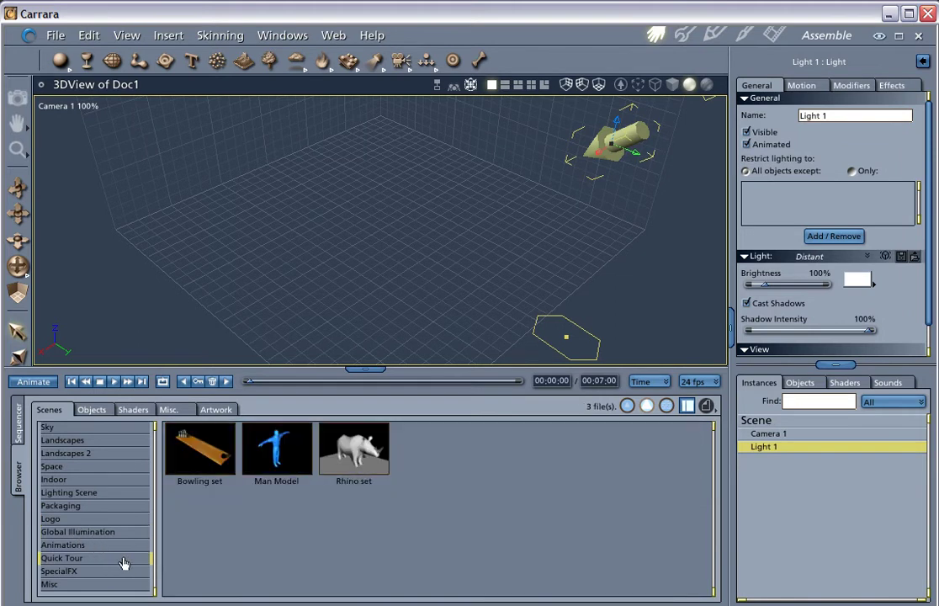
{"action": "left_click", "coordinate": [90, 572]}
{"action": "left_click", "coordinate": [95, 585]}
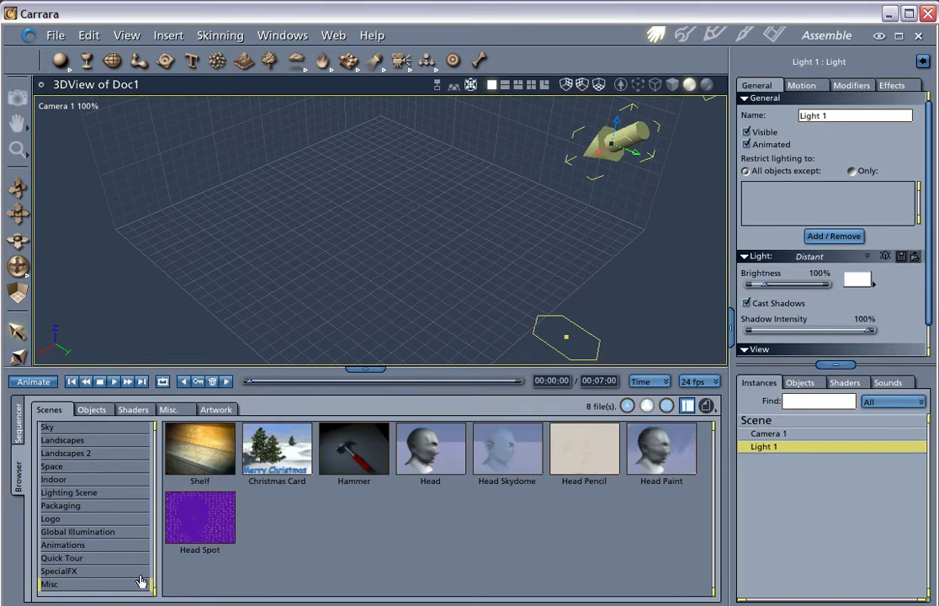
{"action": "left_click", "coordinate": [94, 454]}
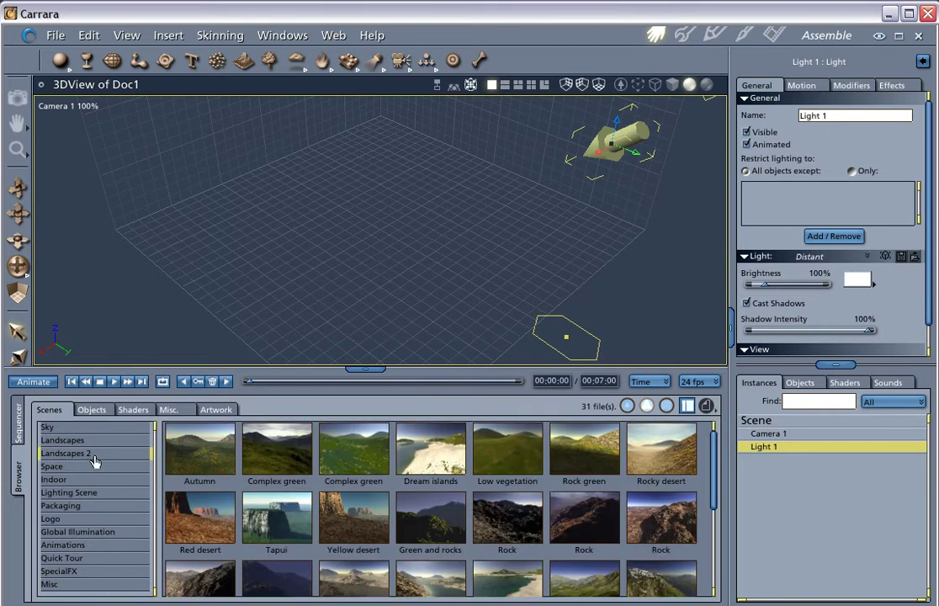
Step: Load the Beam 3d Lighting Scene preset as beams3d.car and hide the timeline to enlarge the 3D view
{"action": "left_click", "coordinate": [85, 495]}
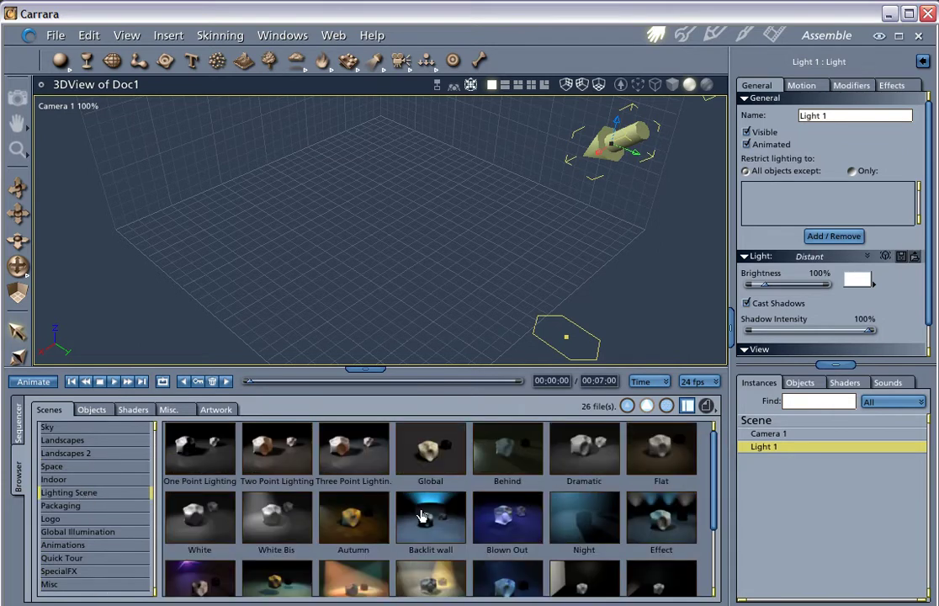
{"action": "left_click_drag", "start_coordinate": [372, 368], "coordinate": [371, 297]}
{"action": "scroll", "coordinate": [627, 569], "scroll_direction": "down", "scroll_amount": 1}
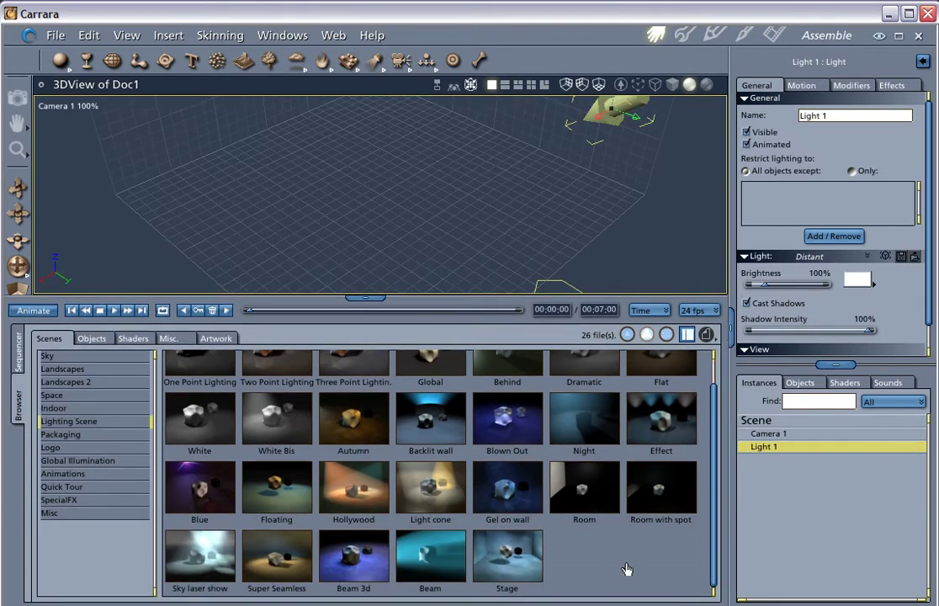
{"action": "double_click", "coordinate": [360, 567]}
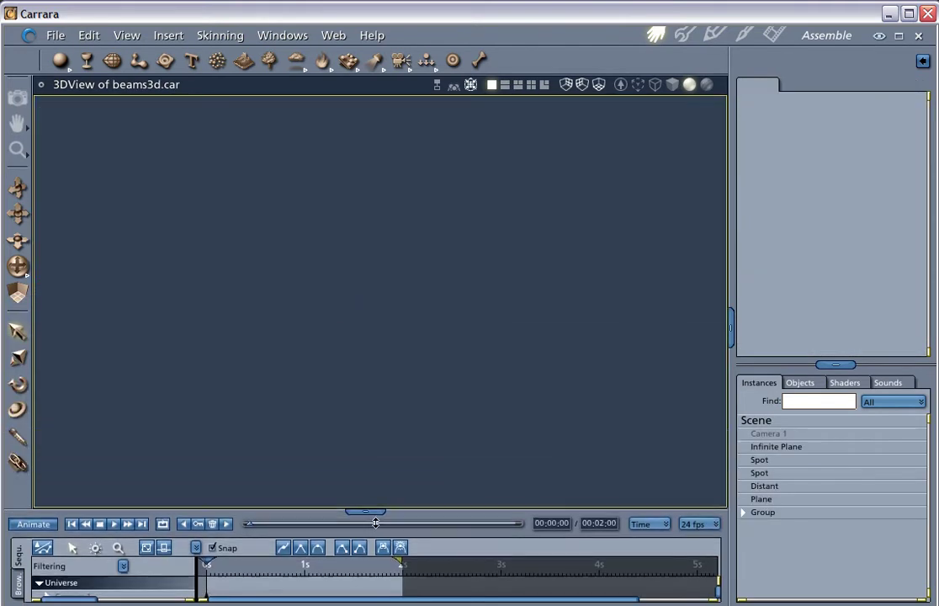
{"action": "left_click_drag", "start_coordinate": [375, 522], "coordinate": [370, 443]}
{"action": "left_click", "coordinate": [371, 443]}
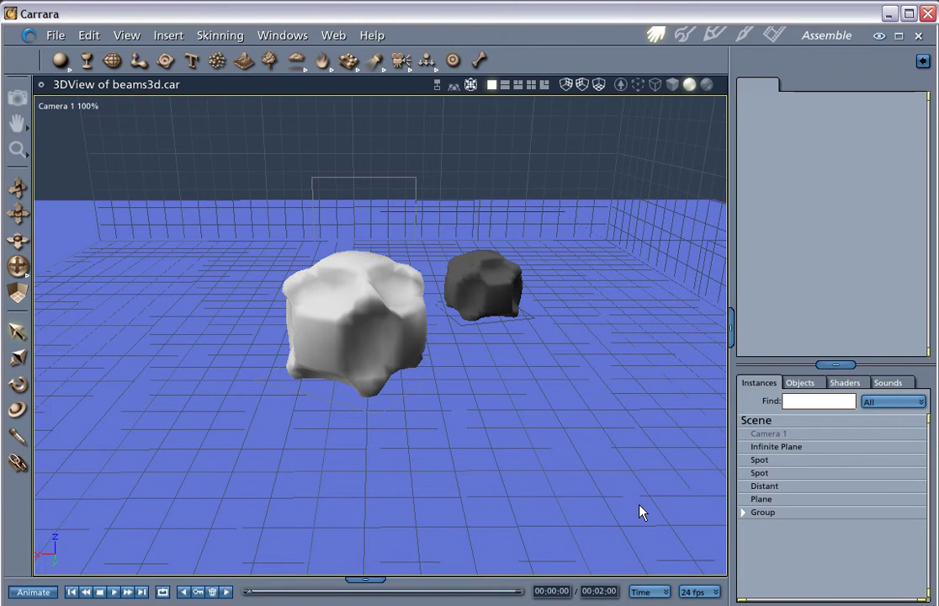
Step: Turn on View > Show Production Frame to outline the render area over the camera view
{"action": "left_click", "coordinate": [84, 34]}
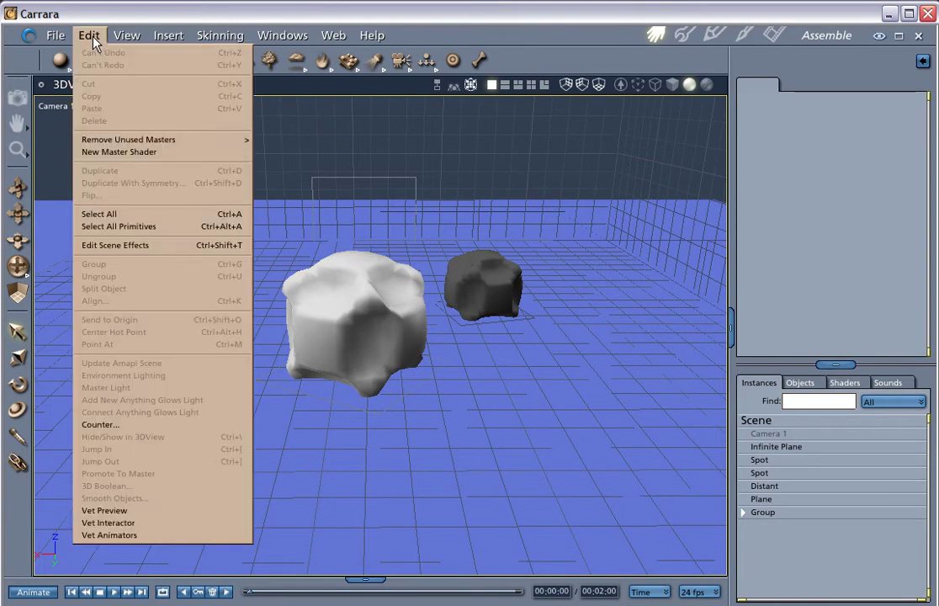
{"action": "mouse_move", "coordinate": [126, 35]}
{"action": "mouse_move", "coordinate": [123, 54]}
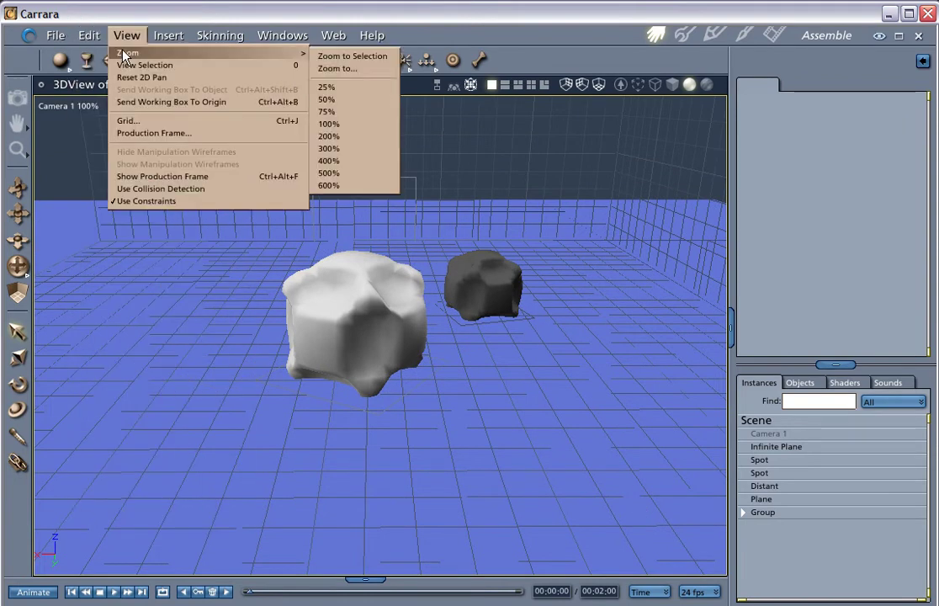
{"action": "left_click", "coordinate": [138, 178]}
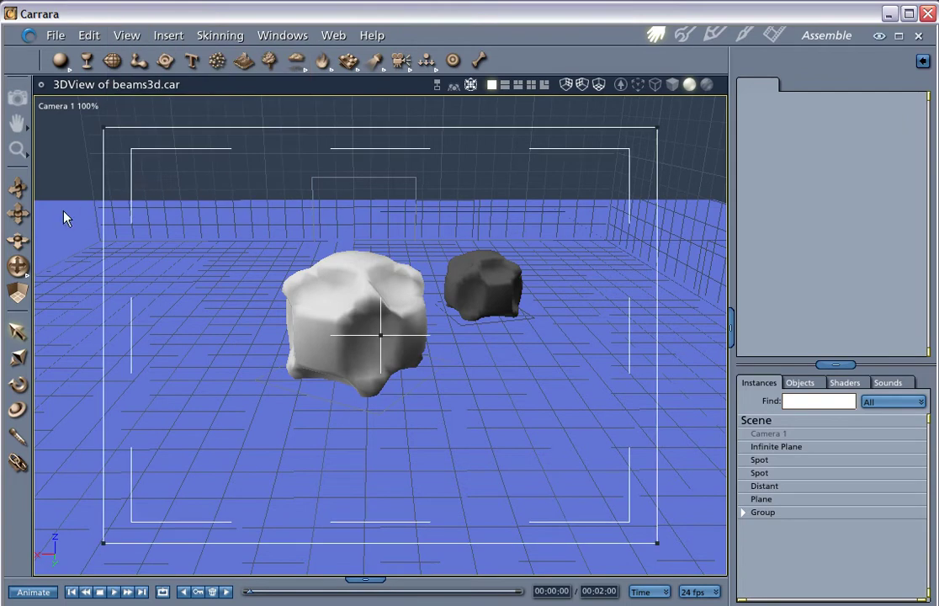
Step: Inspect Camera 1, the Infinite Plane, both Spot lights, the Distant light and the Plane in turn
{"action": "left_click", "coordinate": [782, 434]}
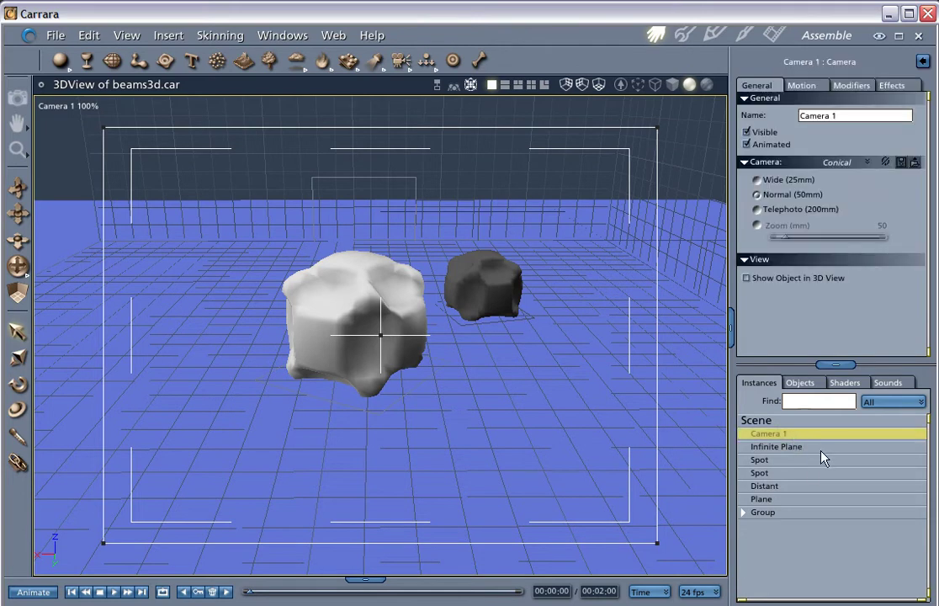
{"action": "left_click", "coordinate": [821, 450]}
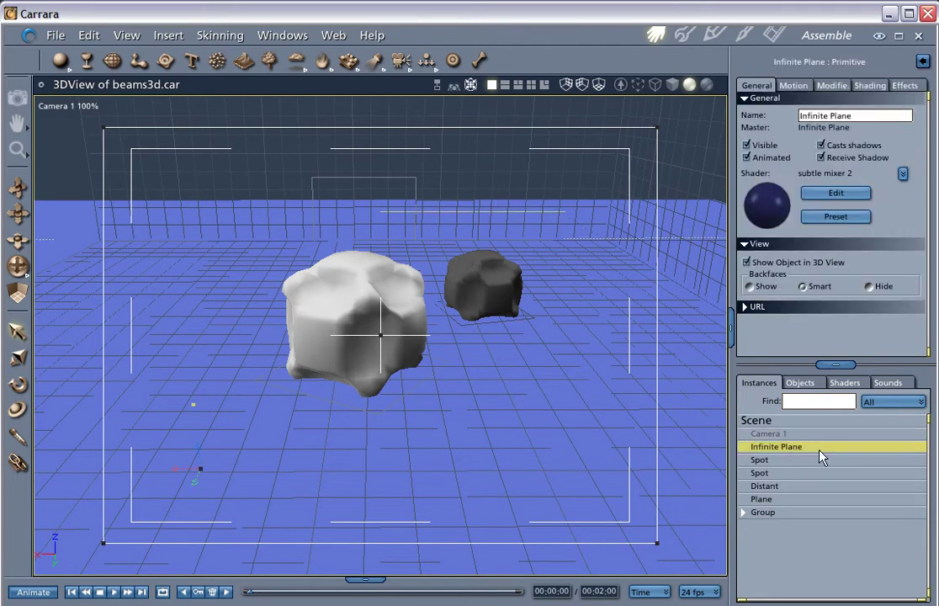
{"action": "left_click", "coordinate": [795, 462]}
{"action": "left_click", "coordinate": [796, 474]}
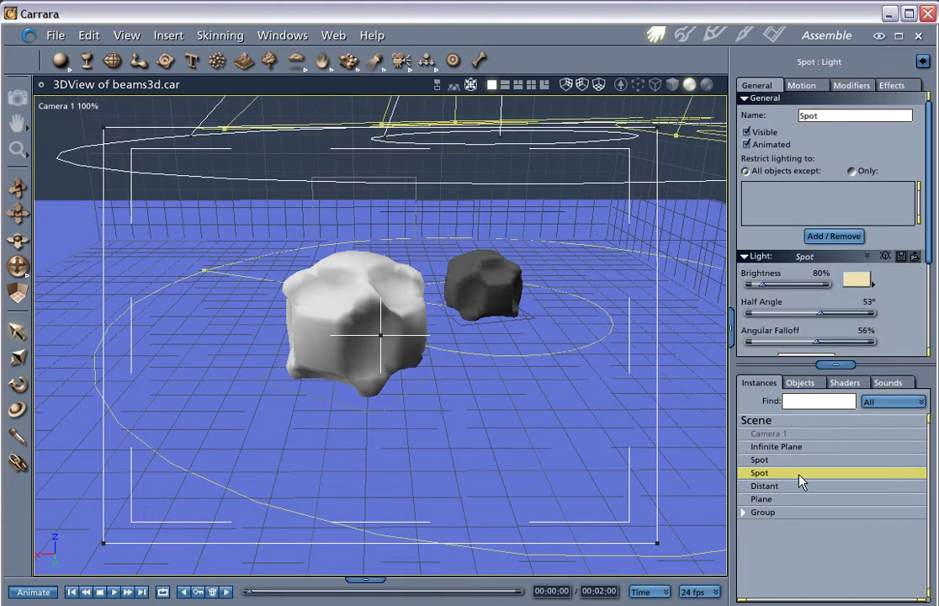
{"action": "left_click", "coordinate": [798, 488]}
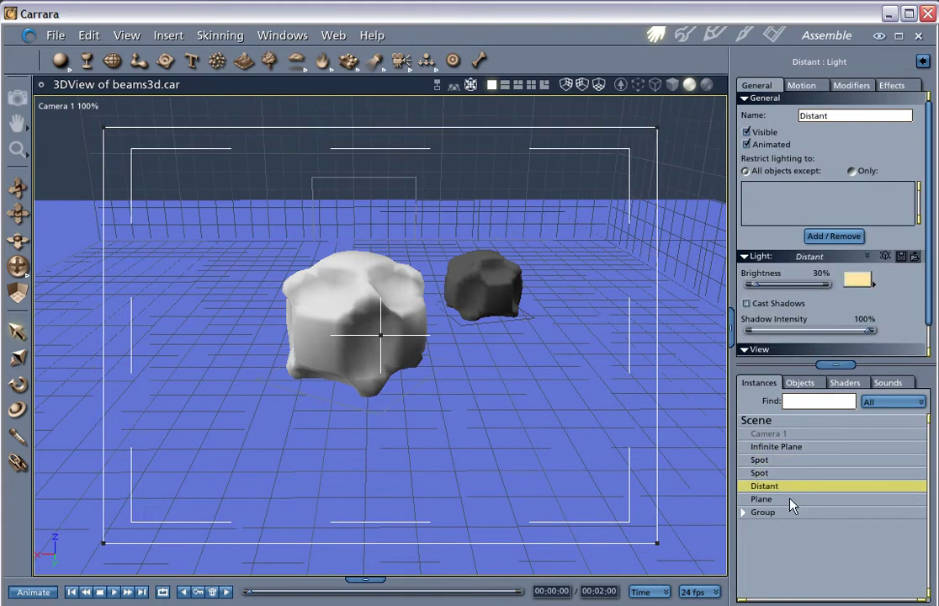
{"action": "left_click", "coordinate": [791, 501]}
Step: Expand the Group to reveal its two Form0 parts, then collapse it again
{"action": "left_click", "coordinate": [762, 514]}
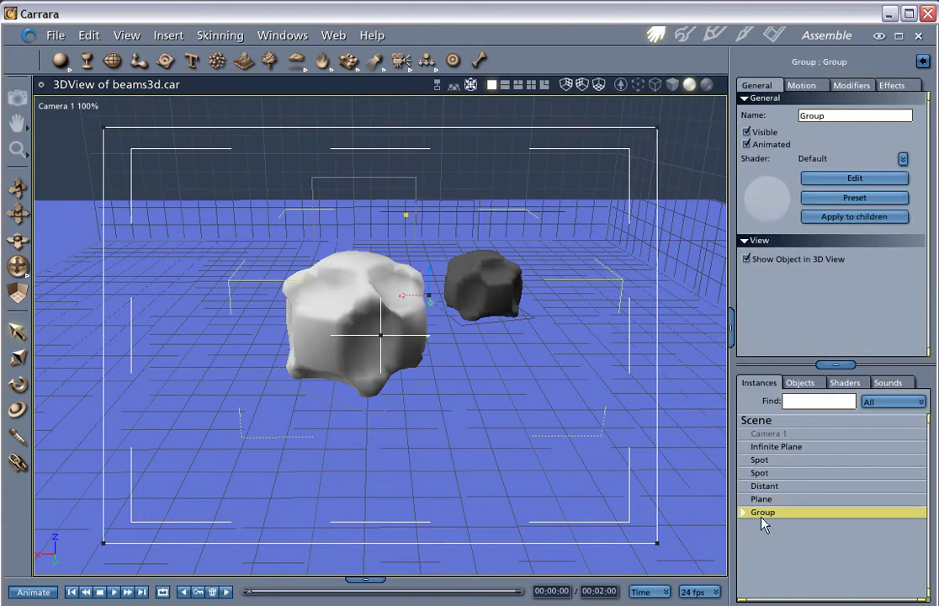
{"action": "left_click", "coordinate": [744, 513]}
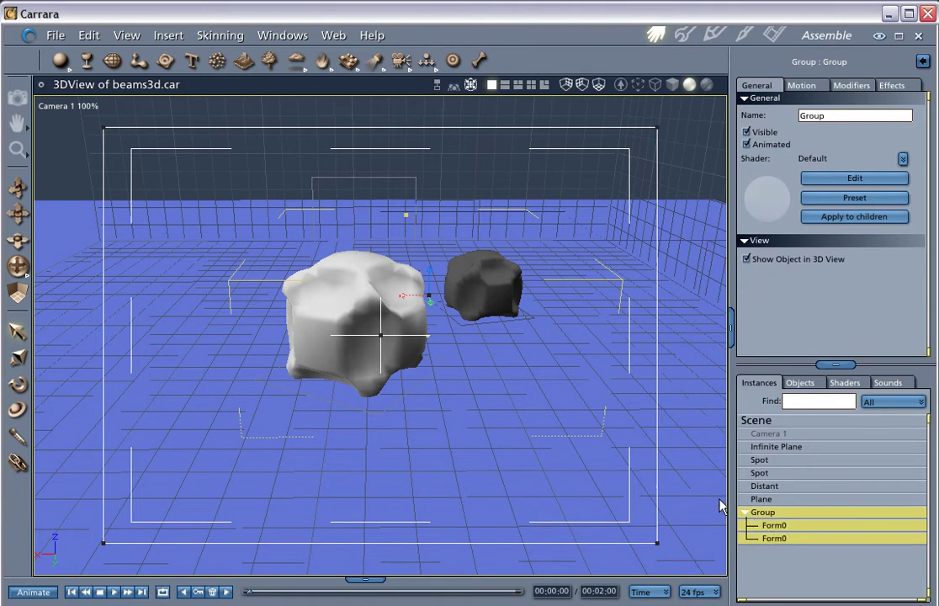
{"action": "left_click", "coordinate": [744, 513]}
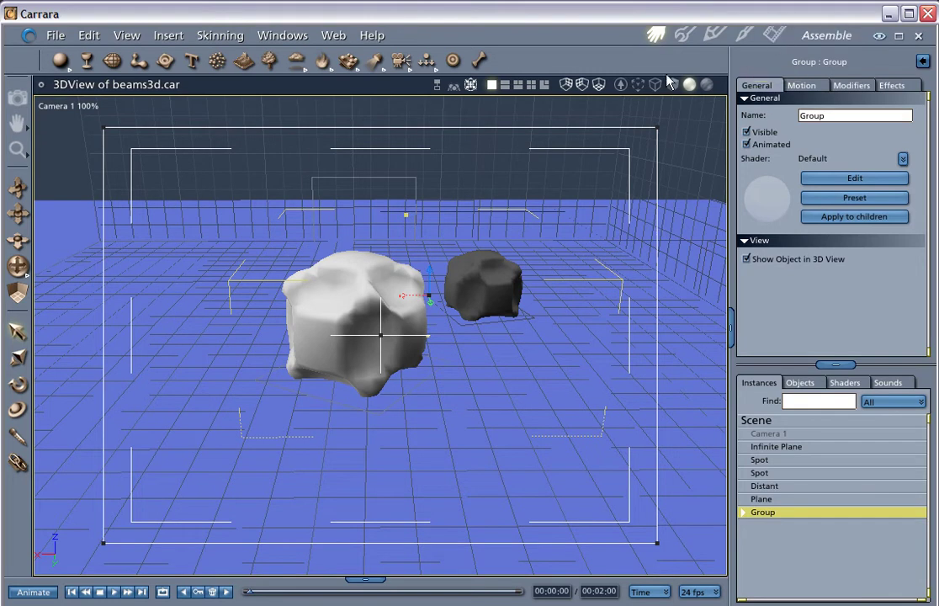
Step: Test-render the framed camera area showing the shaded rocks on the blue floor, then dismiss the preview
{"action": "left_click", "coordinate": [17, 99]}
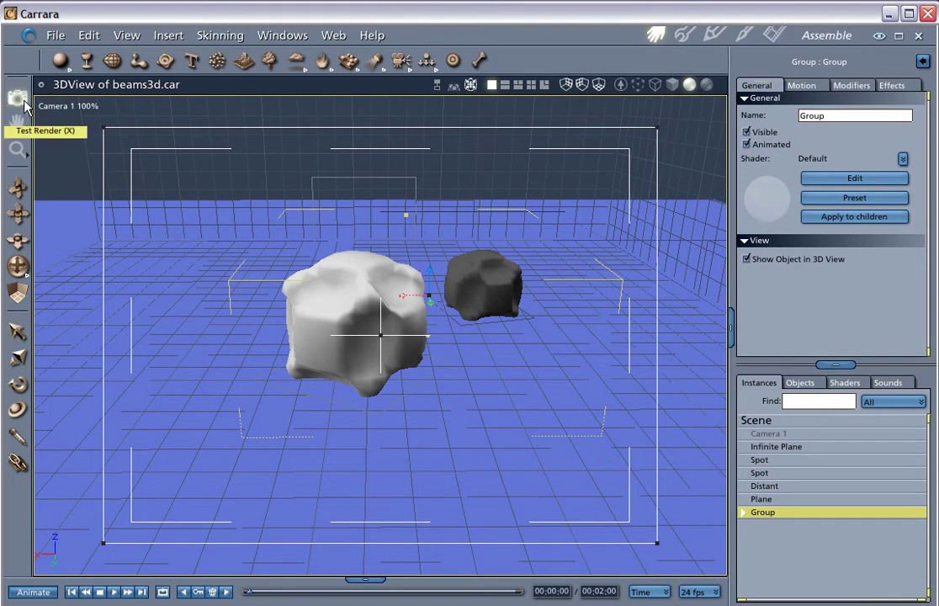
{"action": "left_click_drag", "start_coordinate": [101, 124], "coordinate": [679, 552]}
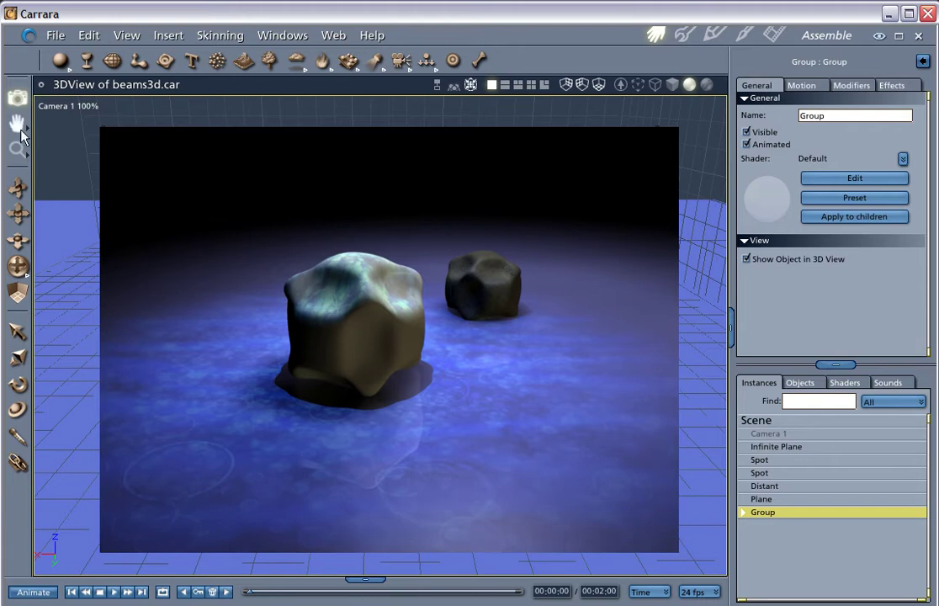
{"action": "left_click_drag", "start_coordinate": [63, 154], "coordinate": [78, 199]}
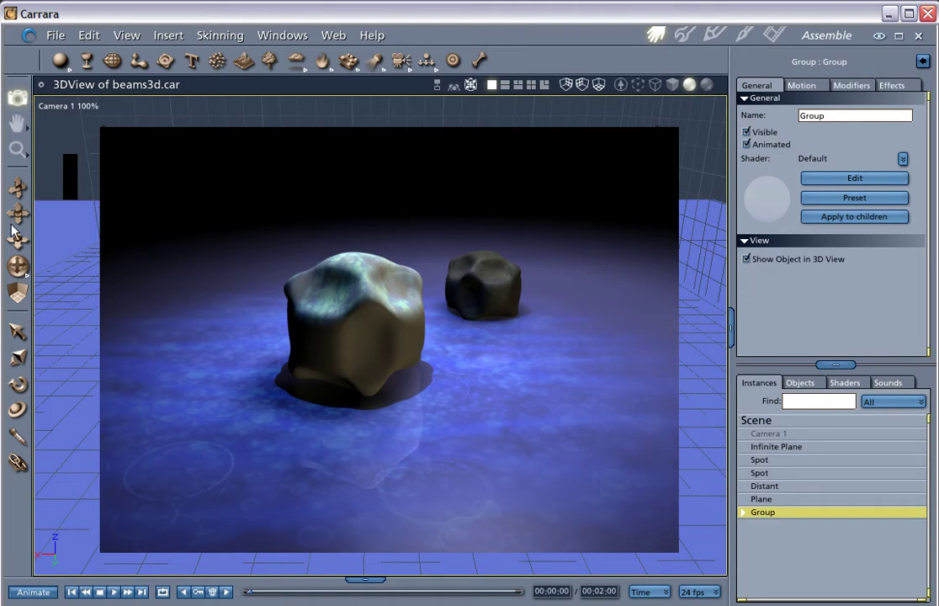
Step: Clear the test preview, run a full render in the Render room, and enlarge the render display
{"action": "left_click", "coordinate": [157, 312]}
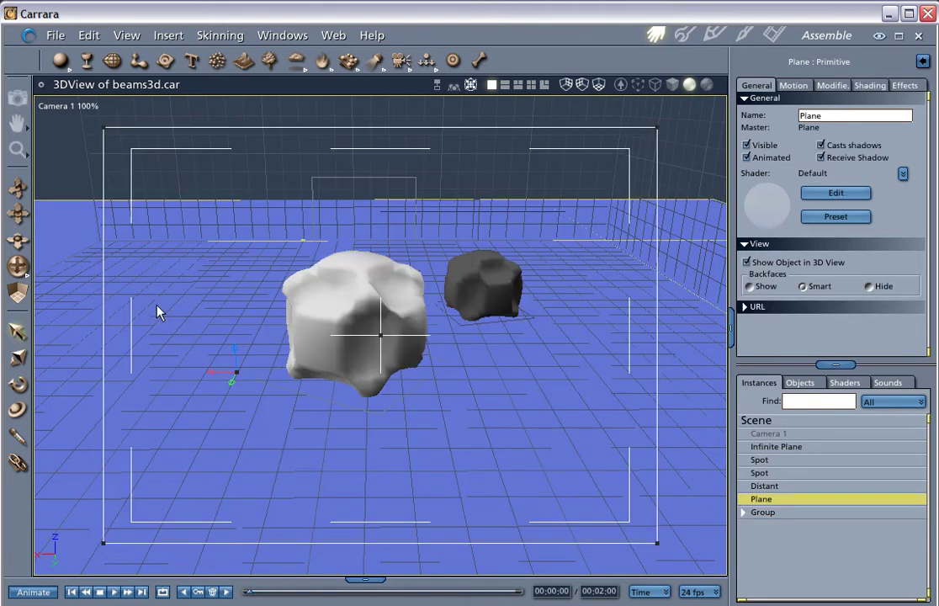
{"action": "left_click", "coordinate": [775, 34]}
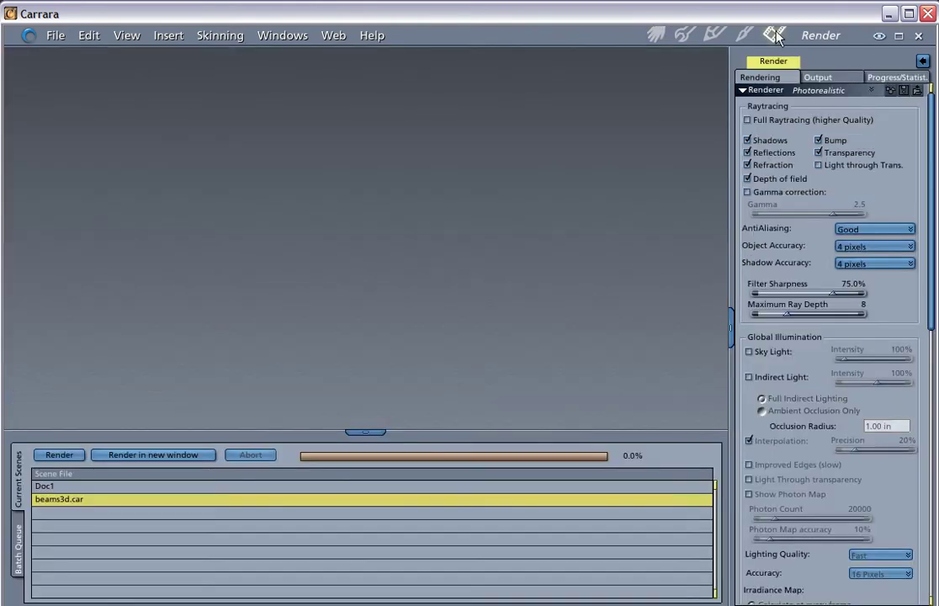
{"action": "left_click", "coordinate": [58, 456]}
{"action": "left_click_drag", "start_coordinate": [365, 430], "coordinate": [370, 557]}
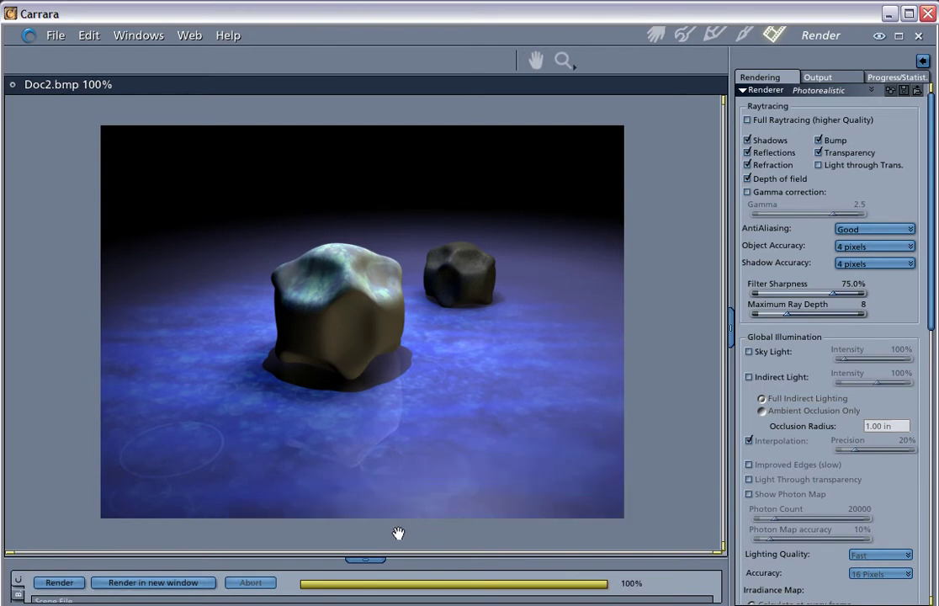
Step: Cancel the Save As for Doc2.bmp, then close the render window, discarding changes
{"action": "left_click", "coordinate": [48, 37]}
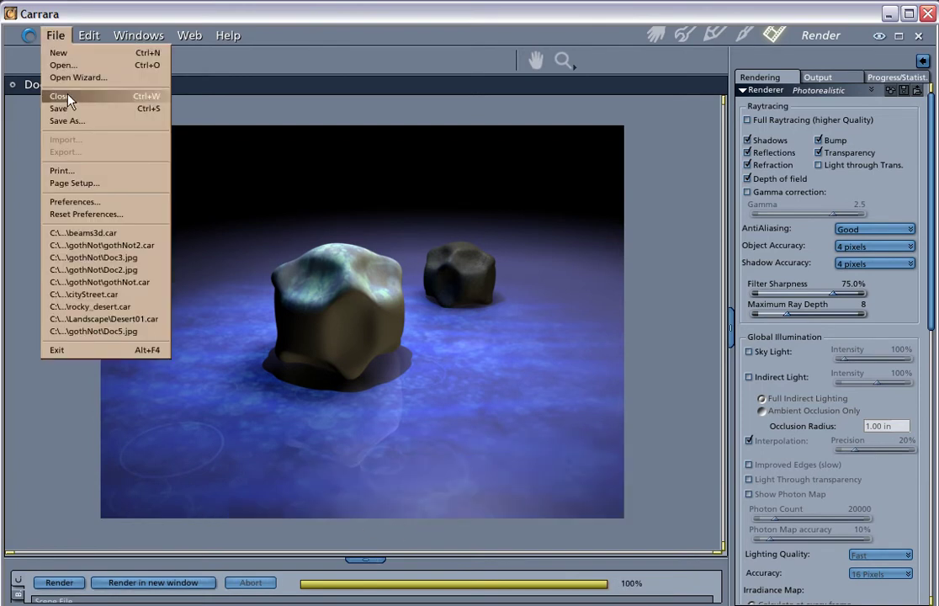
{"action": "left_click", "coordinate": [60, 107]}
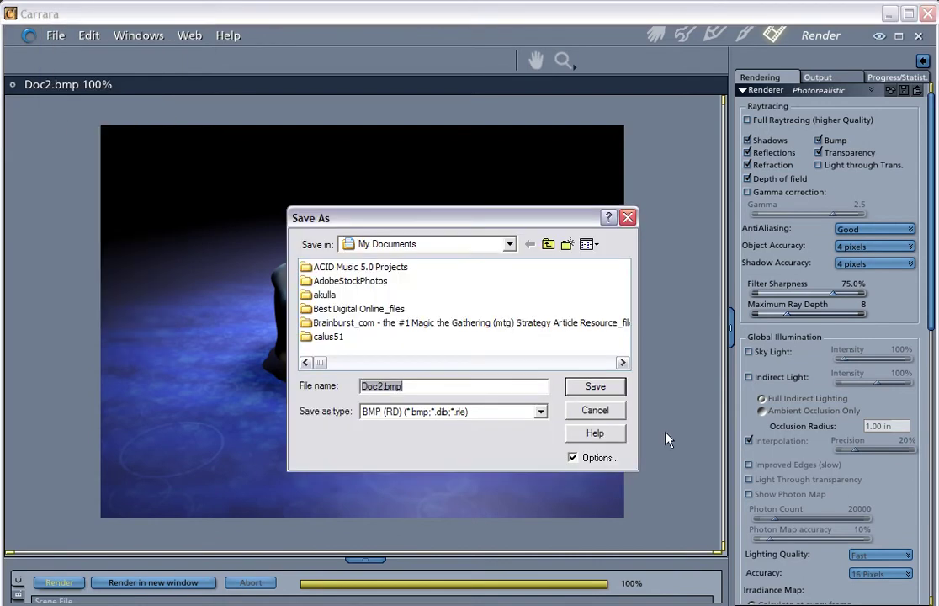
{"action": "left_click", "coordinate": [599, 411]}
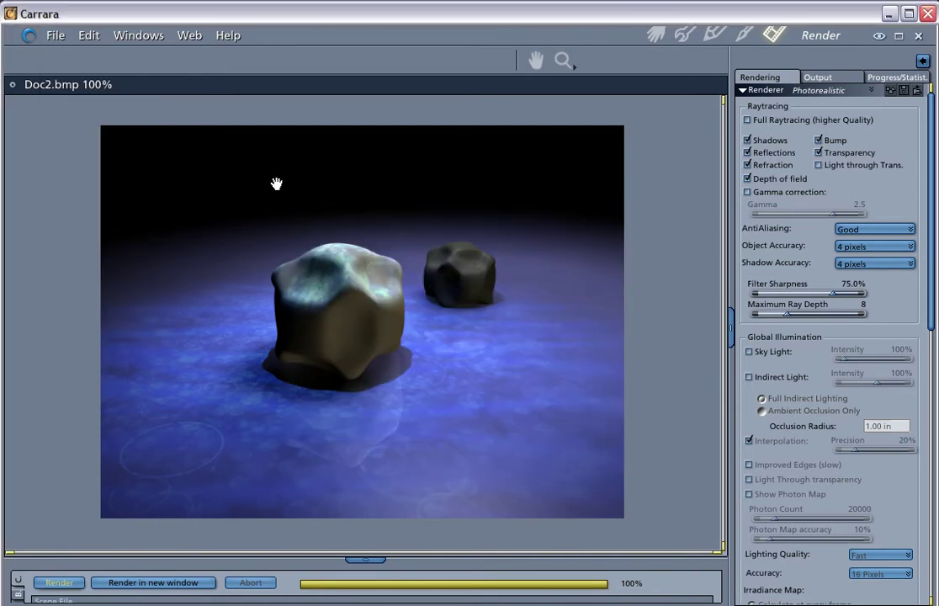
{"action": "left_click", "coordinate": [13, 84]}
{"action": "left_click", "coordinate": [413, 376]}
Step: Set Photorealistic anti-aliasing to None and keep Object Accuracy at 4 pixels
{"action": "left_click_drag", "start_coordinate": [732, 317], "coordinate": [627, 321]}
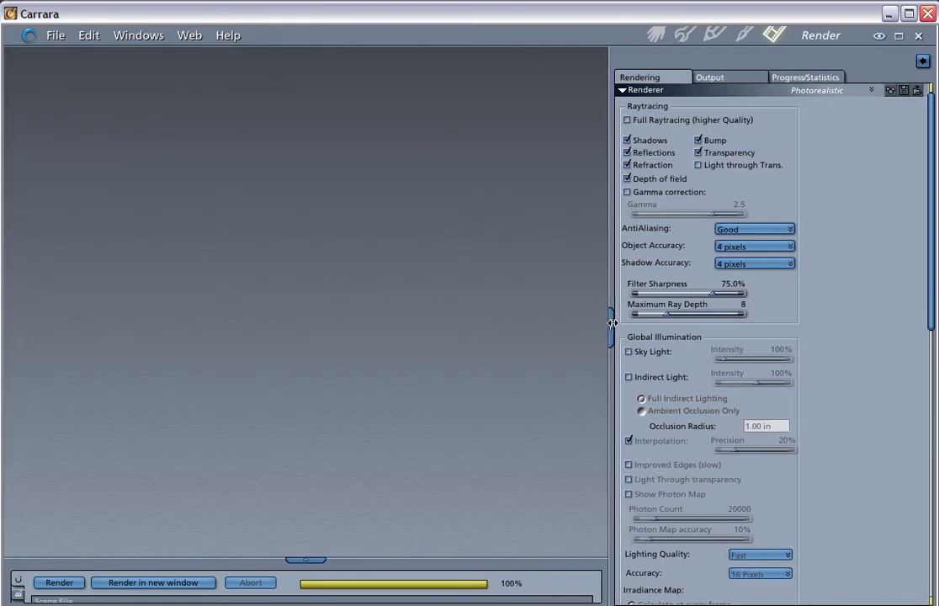
{"action": "left_click_drag", "start_coordinate": [612, 322], "coordinate": [730, 326]}
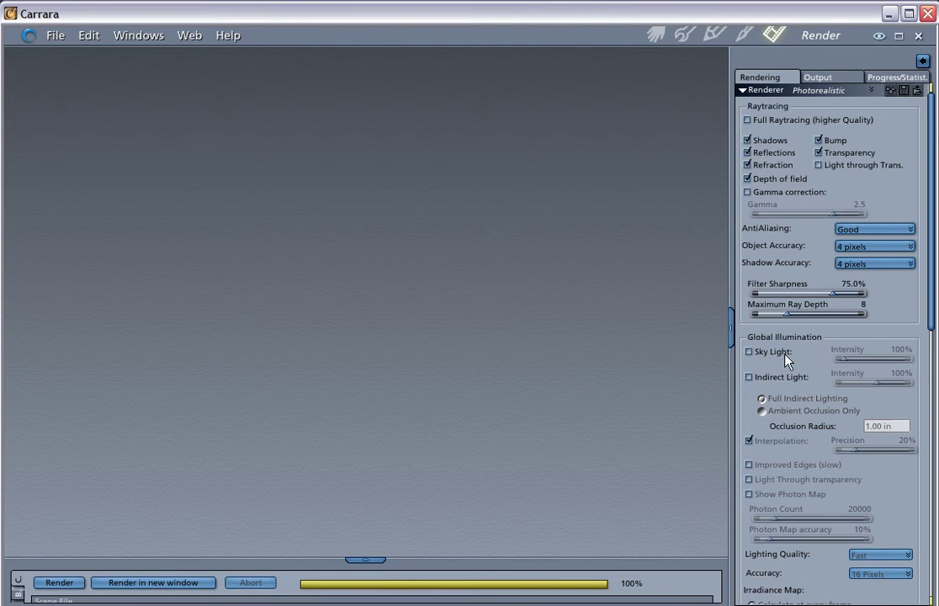
{"action": "scroll", "coordinate": [790, 355], "scroll_direction": "down", "scroll_amount": 1}
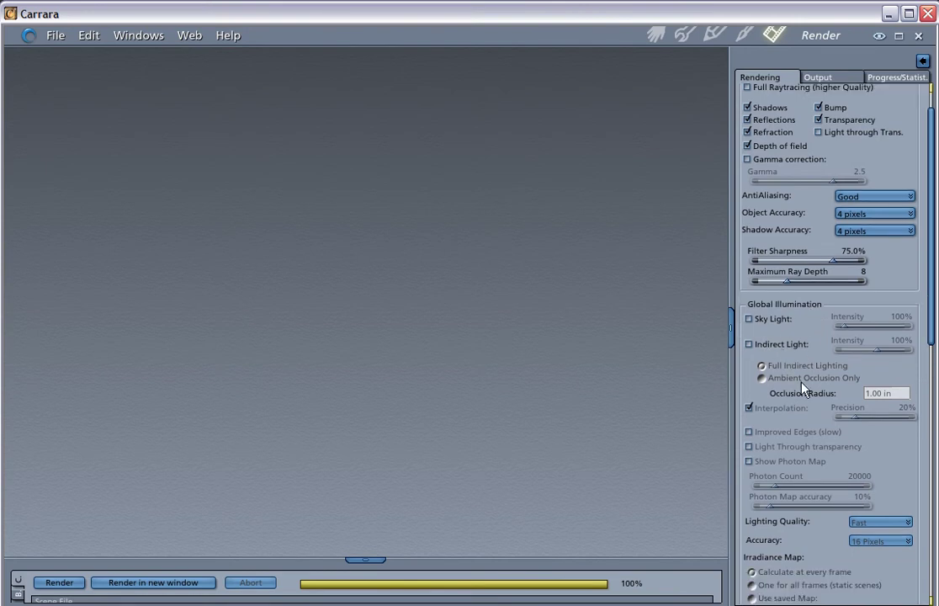
{"action": "scroll", "coordinate": [791, 357], "scroll_direction": "down", "scroll_amount": 3}
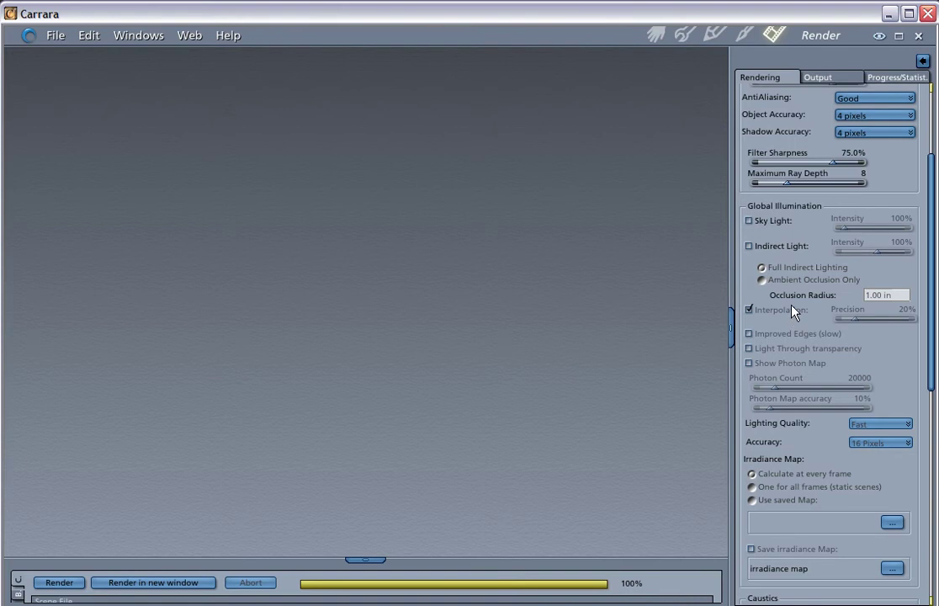
{"action": "scroll", "coordinate": [787, 315], "scroll_direction": "up", "scroll_amount": 4}
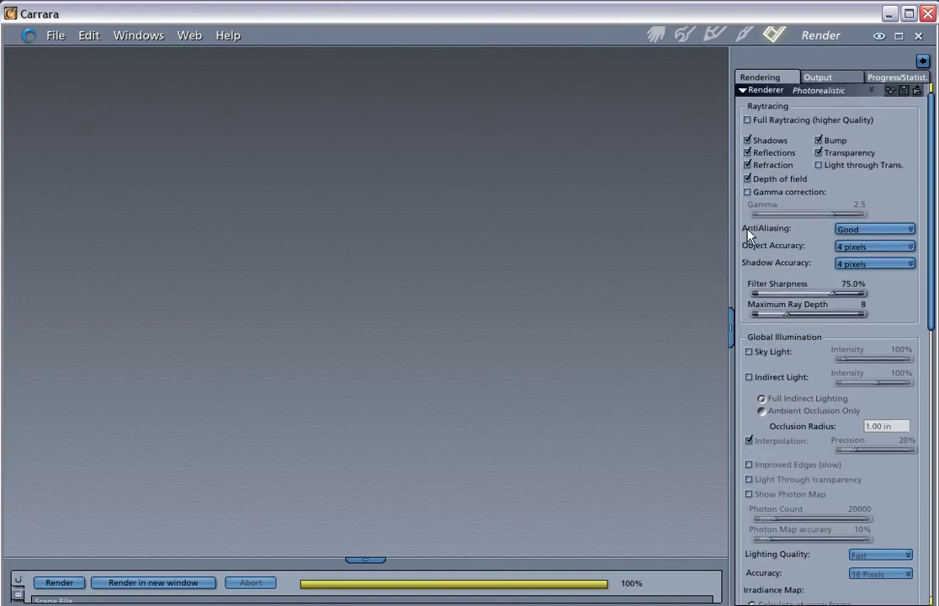
{"action": "left_click", "coordinate": [862, 230]}
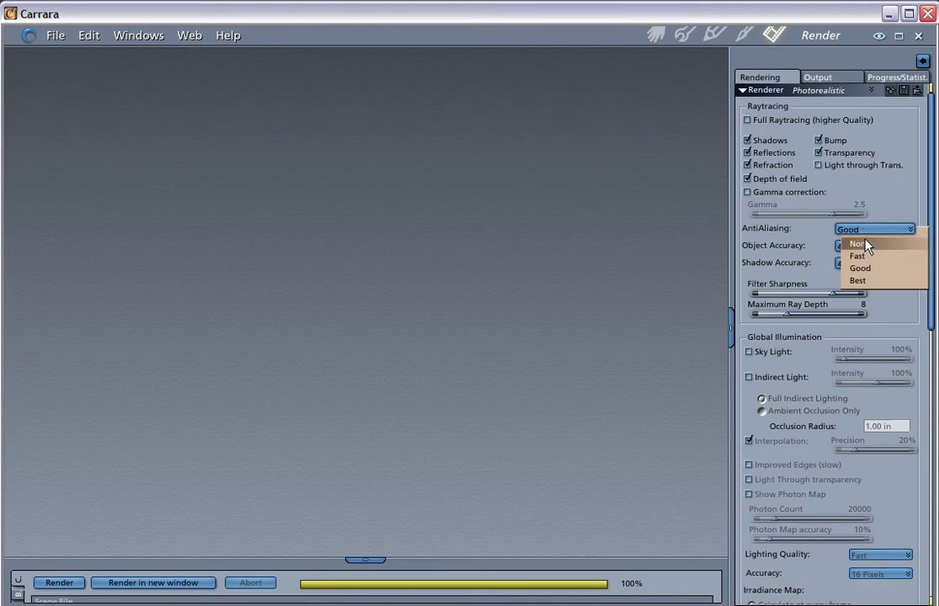
{"action": "left_click", "coordinate": [859, 244]}
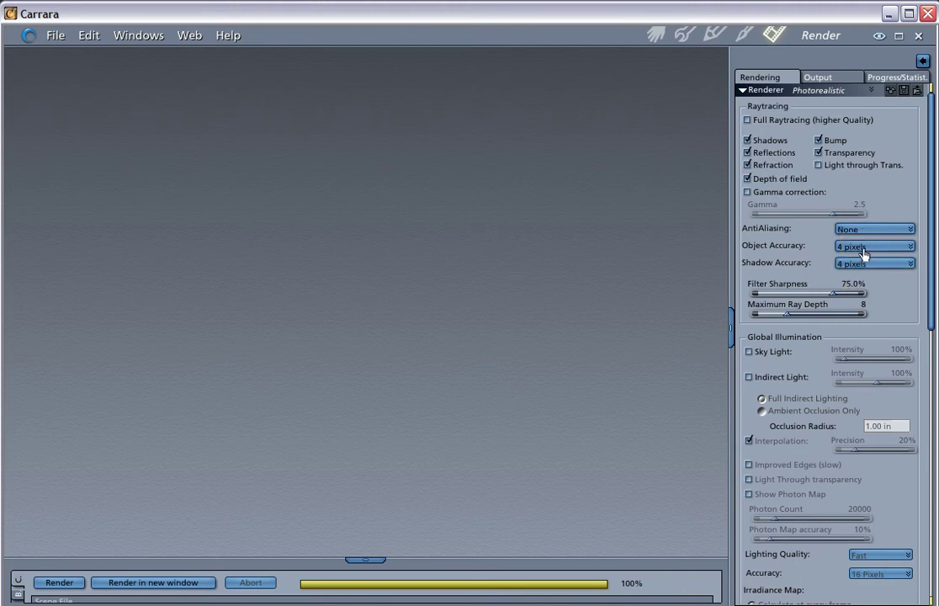
{"action": "left_click", "coordinate": [867, 246]}
{"action": "left_click", "coordinate": [871, 297]}
{"action": "scroll", "coordinate": [842, 160], "scroll_direction": "down", "scroll_amount": 1}
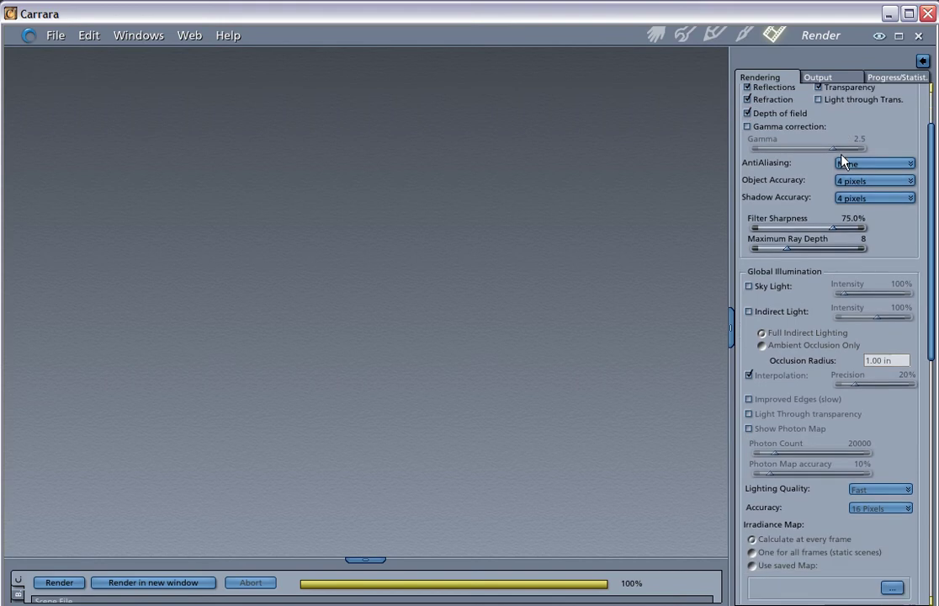
{"action": "scroll", "coordinate": [875, 311], "scroll_direction": "up", "scroll_amount": 1}
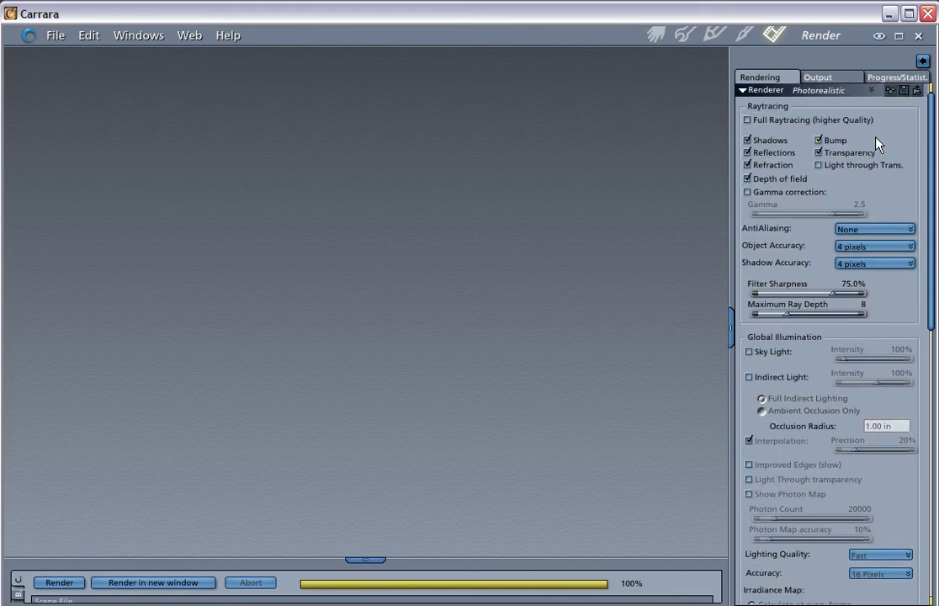
Step: Review the 640 by 480 output image size and proportions, keeping Camera 1 as the render camera
{"action": "left_click", "coordinate": [837, 79]}
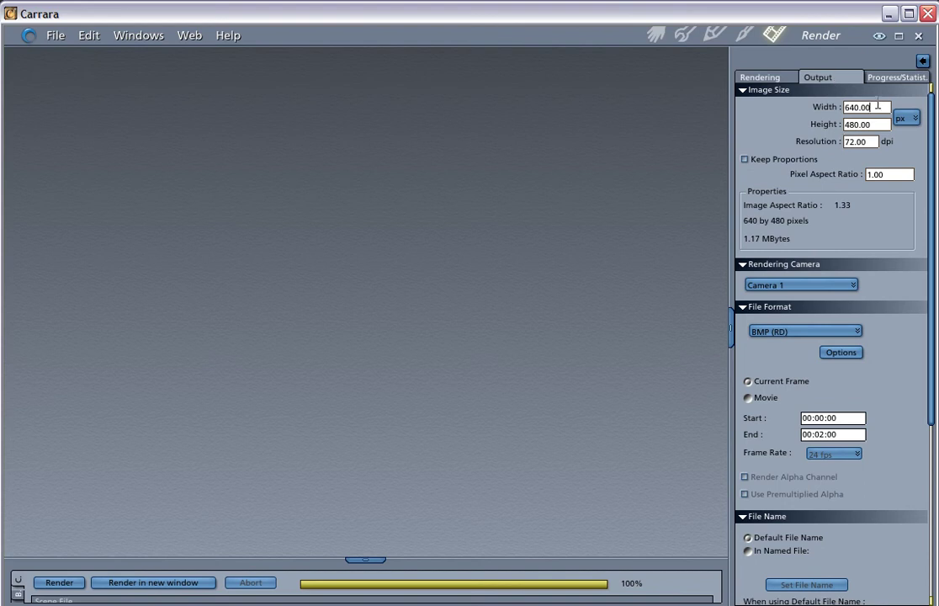
{"action": "key", "text": "Tab"}
{"action": "key", "text": "Tab"}
{"action": "left_click", "coordinate": [744, 159]}
{"action": "left_click", "coordinate": [882, 108]}
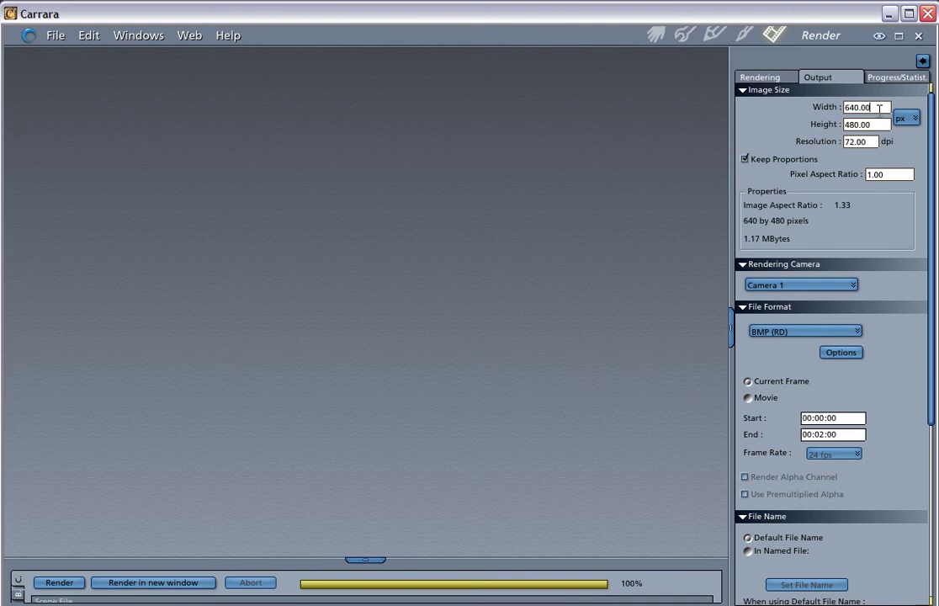
{"action": "left_click", "coordinate": [779, 162]}
{"action": "scroll", "coordinate": [875, 219], "scroll_direction": "down", "scroll_amount": 2}
{"action": "left_click", "coordinate": [821, 221]}
{"action": "left_click", "coordinate": [778, 234]}
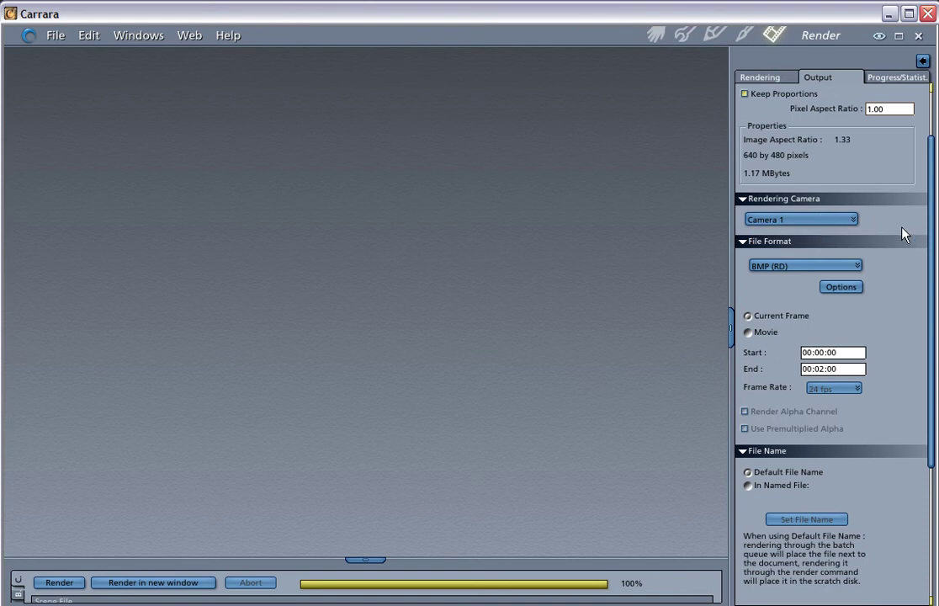
Step: Set the output file format to JPEG (RD) and go back to the Assemble room
{"action": "scroll", "coordinate": [906, 233], "scroll_direction": "down", "scroll_amount": 2}
{"action": "left_click", "coordinate": [798, 202]}
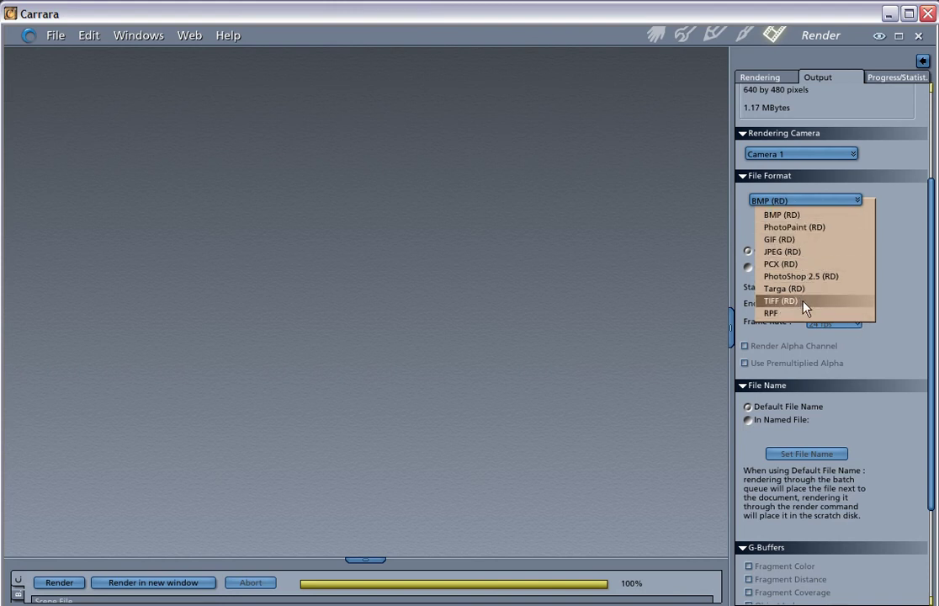
{"action": "left_click", "coordinate": [804, 252]}
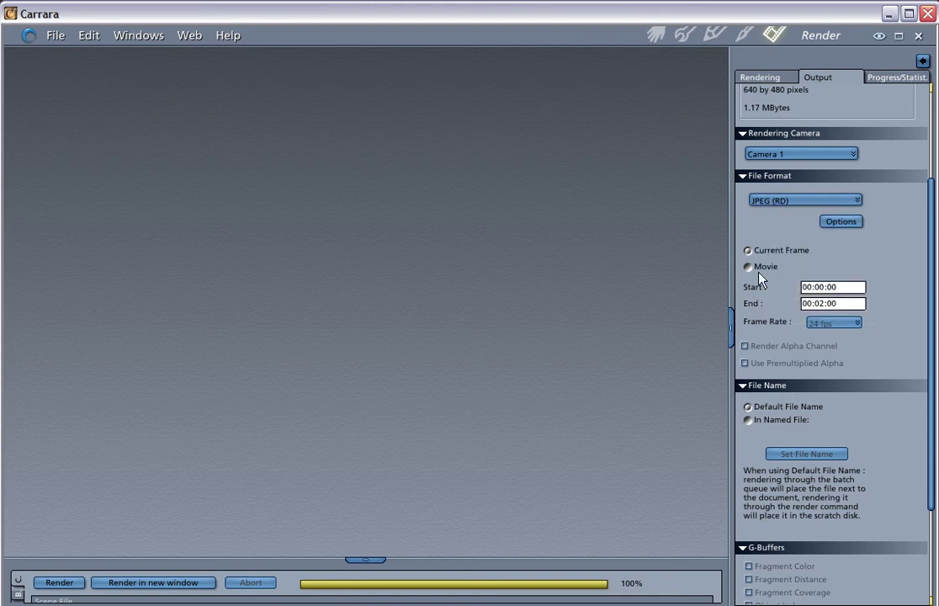
{"action": "scroll", "coordinate": [869, 263], "scroll_direction": "down", "scroll_amount": 2}
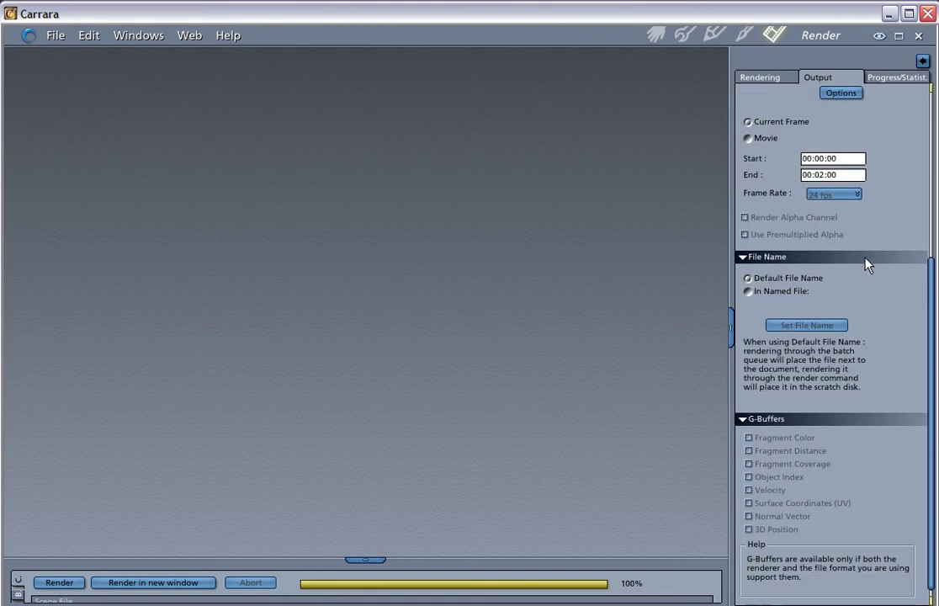
{"action": "scroll", "coordinate": [867, 260], "scroll_direction": "up", "scroll_amount": 3}
{"action": "left_click", "coordinate": [657, 36]}
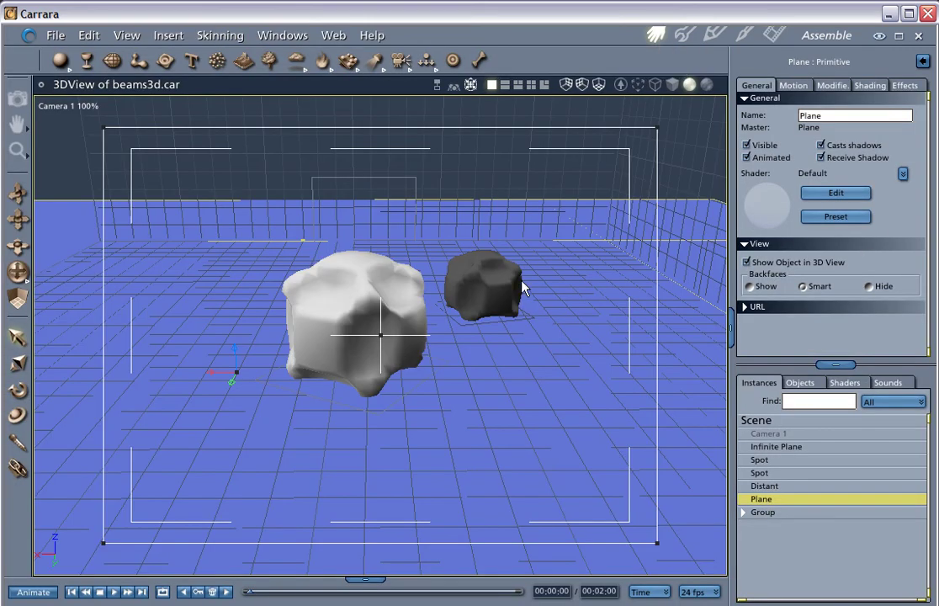
Step: Nudge the rock Group left, then orbit and move Camera 1 until the white rock is in front
{"action": "left_click", "coordinate": [775, 513]}
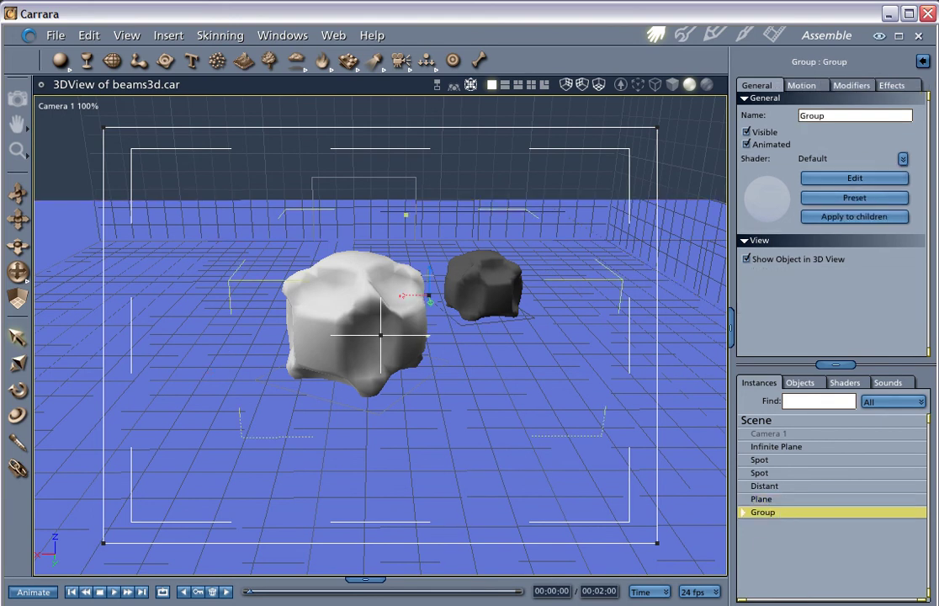
{"action": "mouse_move", "coordinate": [398, 293]}
{"action": "left_mouse_down"}
{"action": "mouse_move", "coordinate": [351, 296]}
{"action": "mouse_move", "coordinate": [406, 296]}
{"action": "left_mouse_up"}
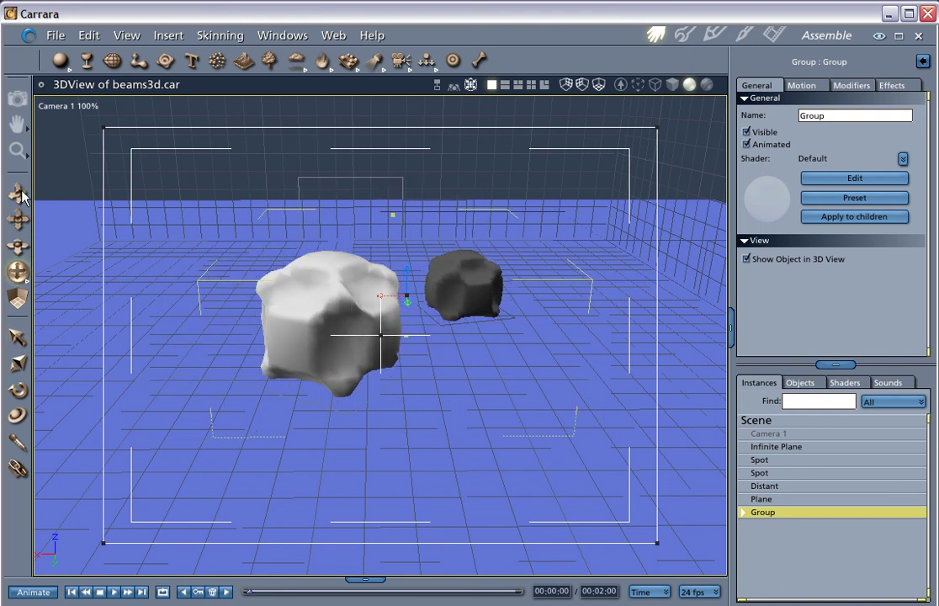
{"action": "left_click_drag", "start_coordinate": [201, 307], "coordinate": [81, 264]}
{"action": "left_click_drag", "start_coordinate": [199, 235], "coordinate": [266, 268]}
{"action": "left_click", "coordinate": [18, 219]}
{"action": "left_click_drag", "start_coordinate": [220, 235], "coordinate": [168, 261]}
{"action": "left_click", "coordinate": [18, 298]}
{"action": "left_click_drag", "start_coordinate": [42, 286], "coordinate": [228, 270]}
Step: Move the camera close, test-render a rectangle of the white rock, and pan across it
{"action": "left_click_drag", "start_coordinate": [19, 219], "coordinate": [19, 216]}
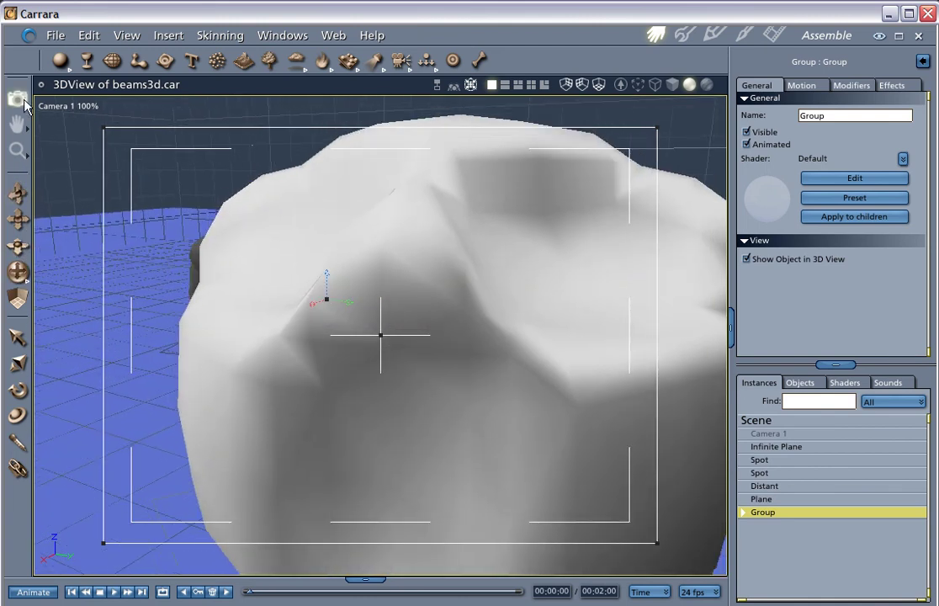
{"action": "left_click_drag", "start_coordinate": [204, 164], "coordinate": [494, 395]}
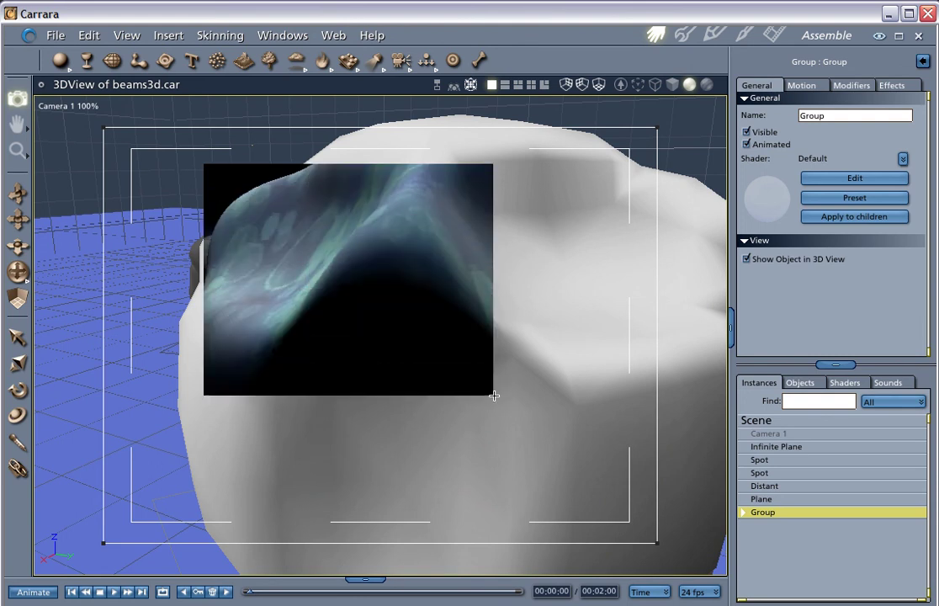
{"action": "left_click", "coordinate": [17, 123]}
{"action": "left_click", "coordinate": [426, 293]}
{"action": "left_click_drag", "start_coordinate": [426, 293], "coordinate": [142, 184]}
Step: Zoom into the rock surface to 800%, then back out to 50%
{"action": "left_click", "coordinate": [18, 150]}
{"action": "left_click", "coordinate": [243, 216]}
{"action": "left_click", "coordinate": [349, 304]}
{"action": "left_click", "coordinate": [370, 321]}
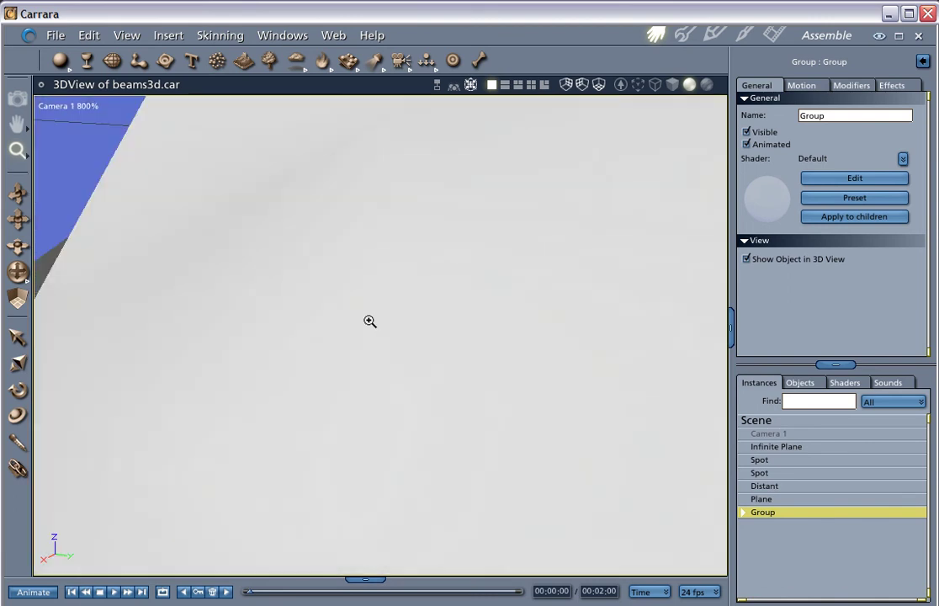
{"action": "left_click", "coordinate": [393, 326], "text": "alt"}
{"action": "left_click", "coordinate": [418, 335], "text": "alt"}
{"action": "left_click", "coordinate": [454, 349], "text": "alt"}
{"action": "left_click", "coordinate": [498, 364], "text": "alt"}
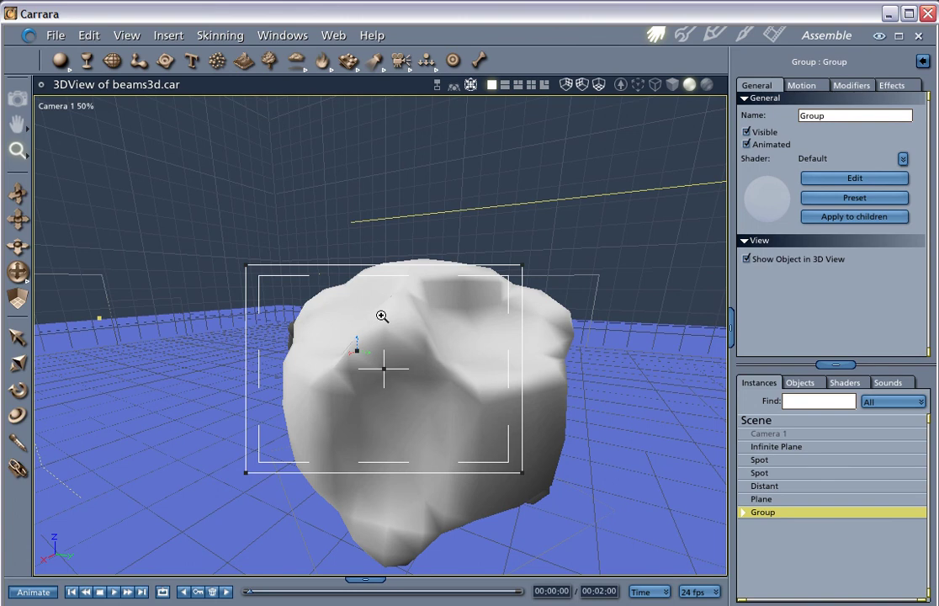